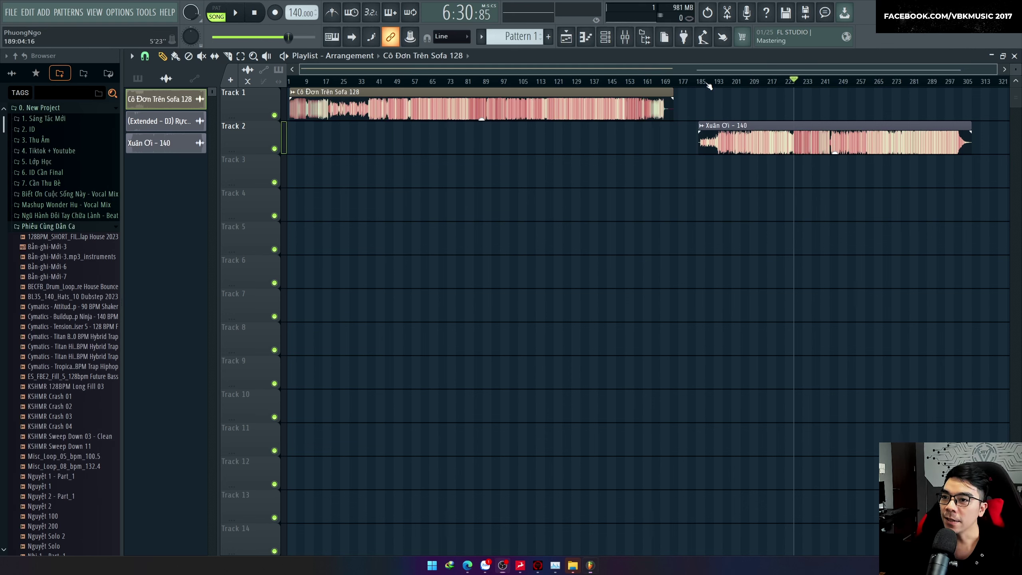
Listen to the Cô Đơn Trên Sofa 128 clip from about bars 116, 127 and 138.
drag(707, 84, 700, 85)
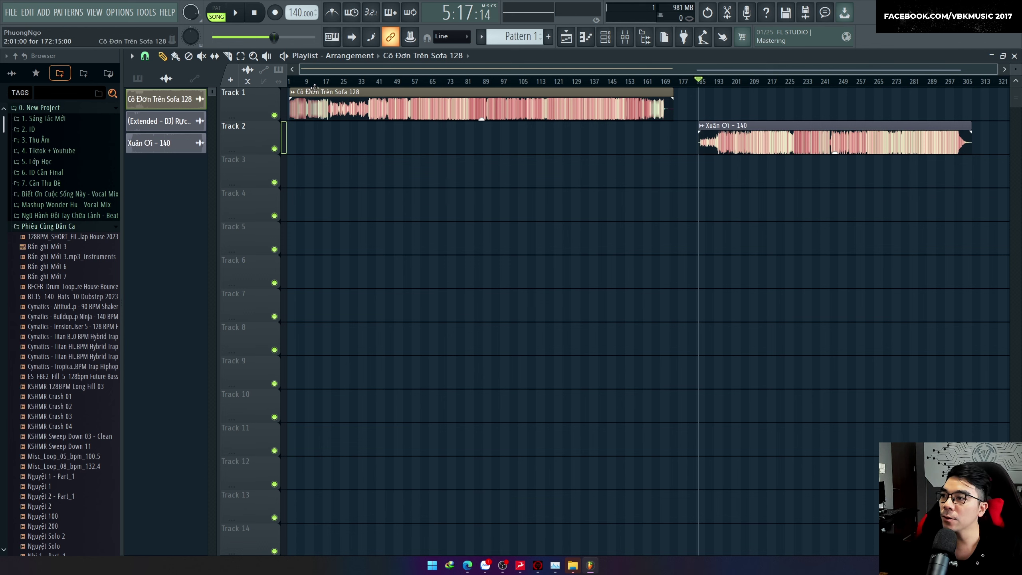
drag(315, 88, 571, 83)
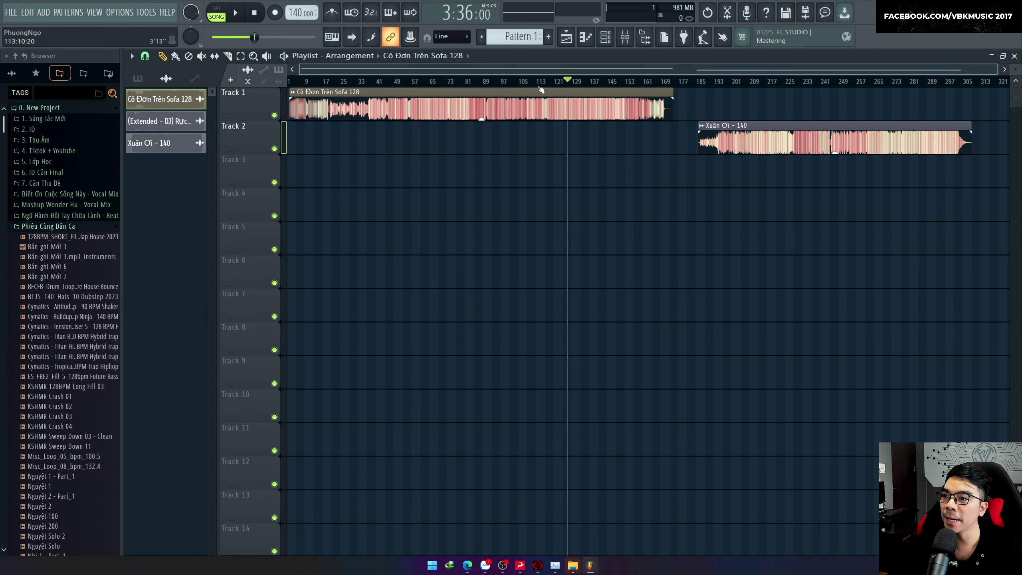
drag(552, 85, 545, 87)
key(space)
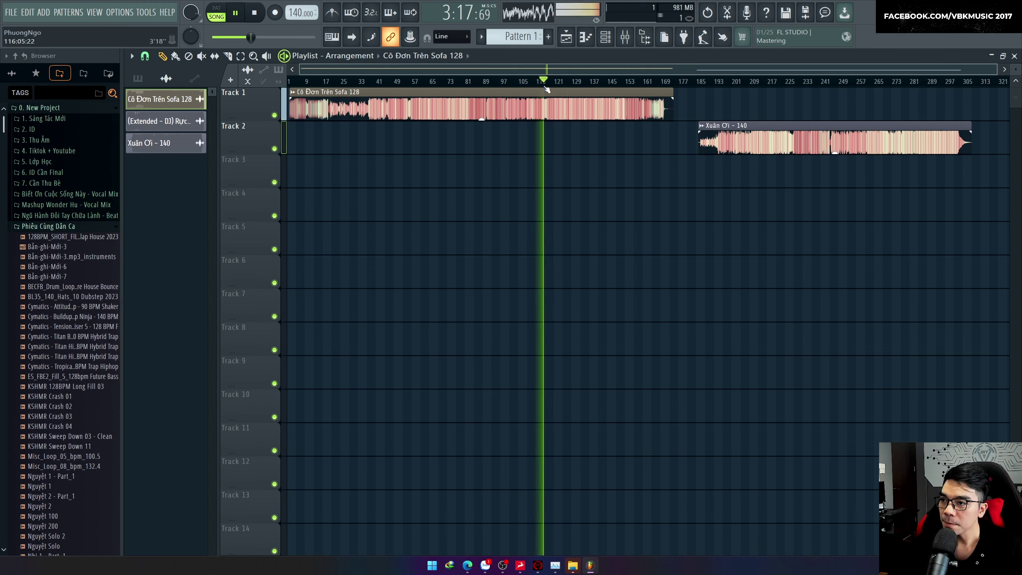
click(569, 83)
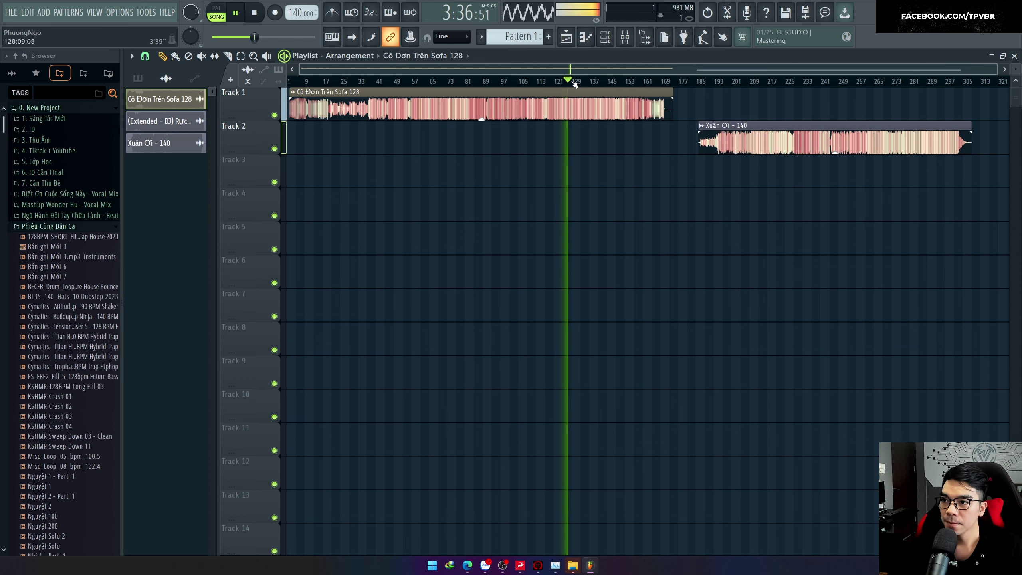
click(589, 82)
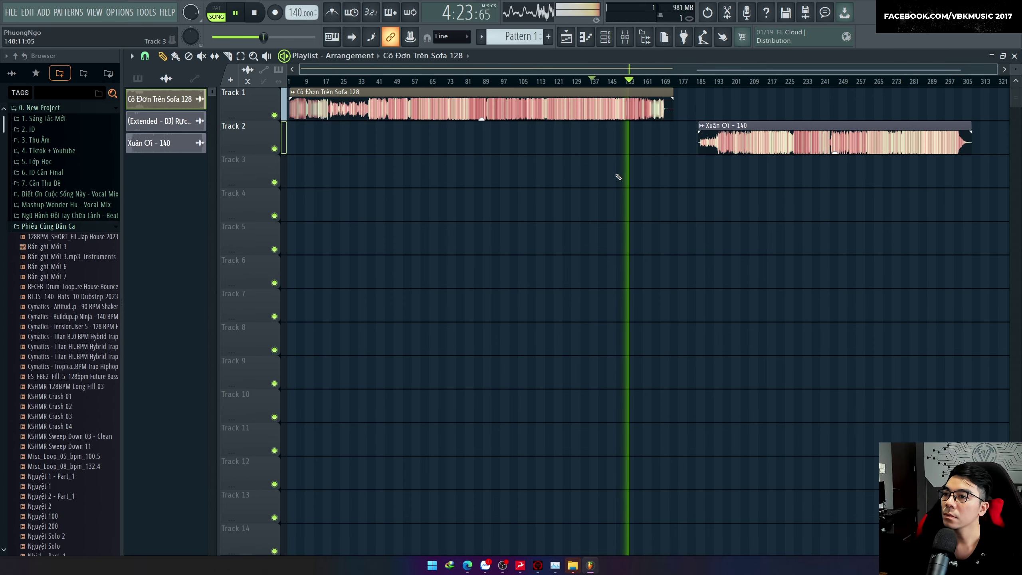
key(space)
Audition the closing section of the Cô Đơn Trên Sofa 128 clip from about bar 149.
scroll(604, 90, up, 8)
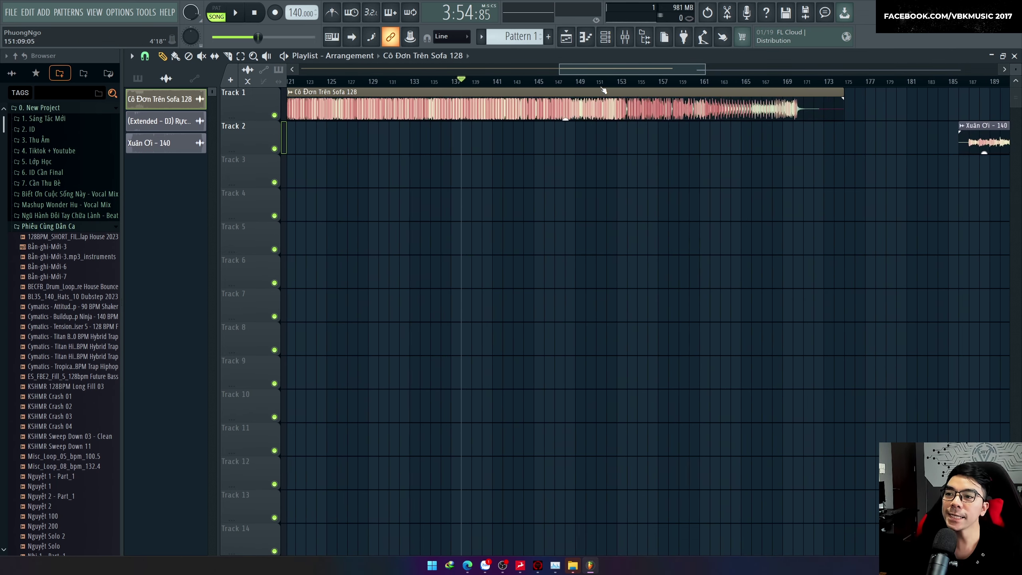
drag(604, 90, 582, 94)
key(space)
key(space)
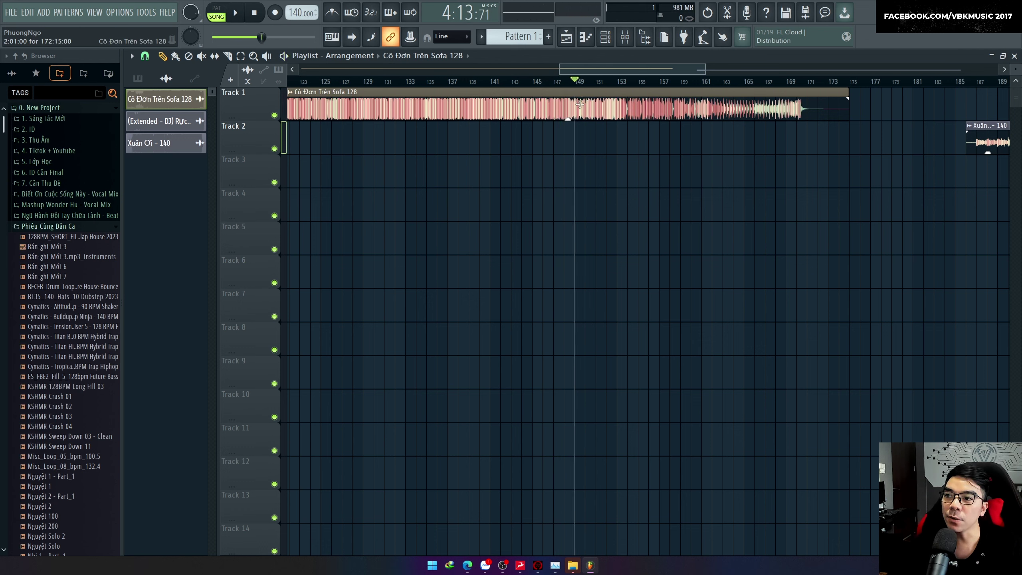
Play the Xuân Ơi – 140 clip on Track 2 from about bar 228 and check its rhythm.
scroll(800, 161, down, 5)
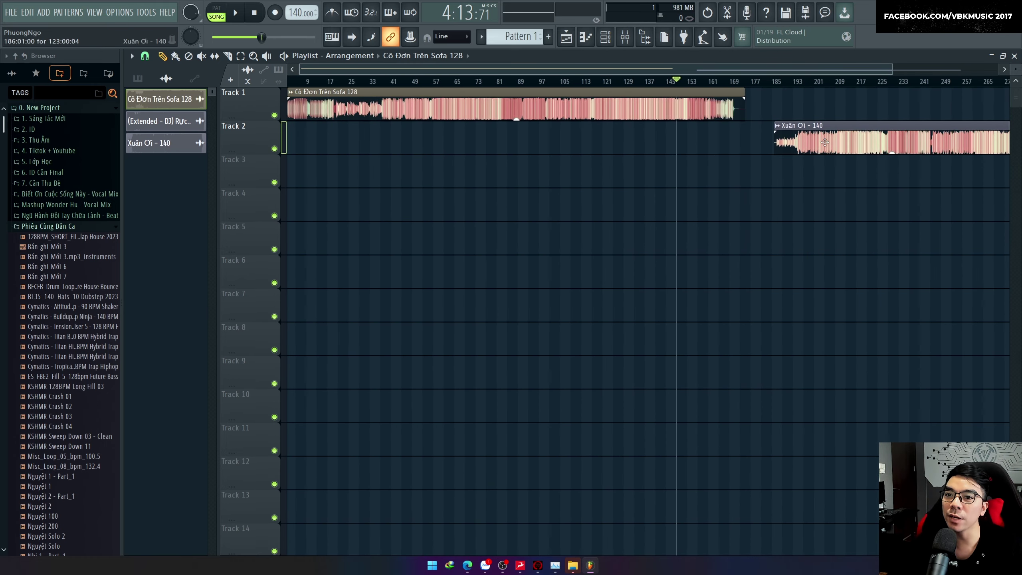
click(934, 85)
click(884, 85)
key(space)
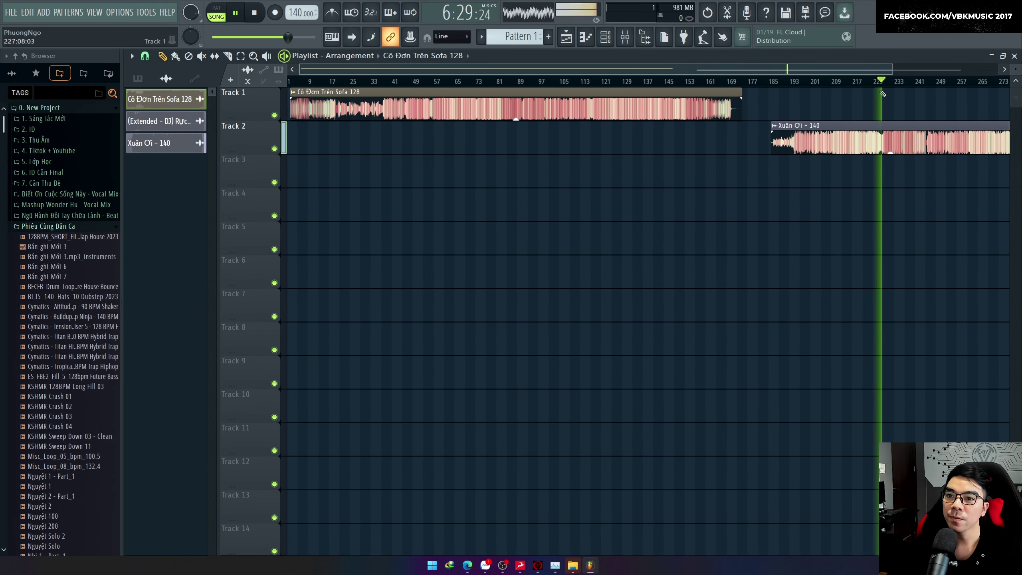
scroll(578, 203, down, 2)
scroll(769, 213, up, 3)
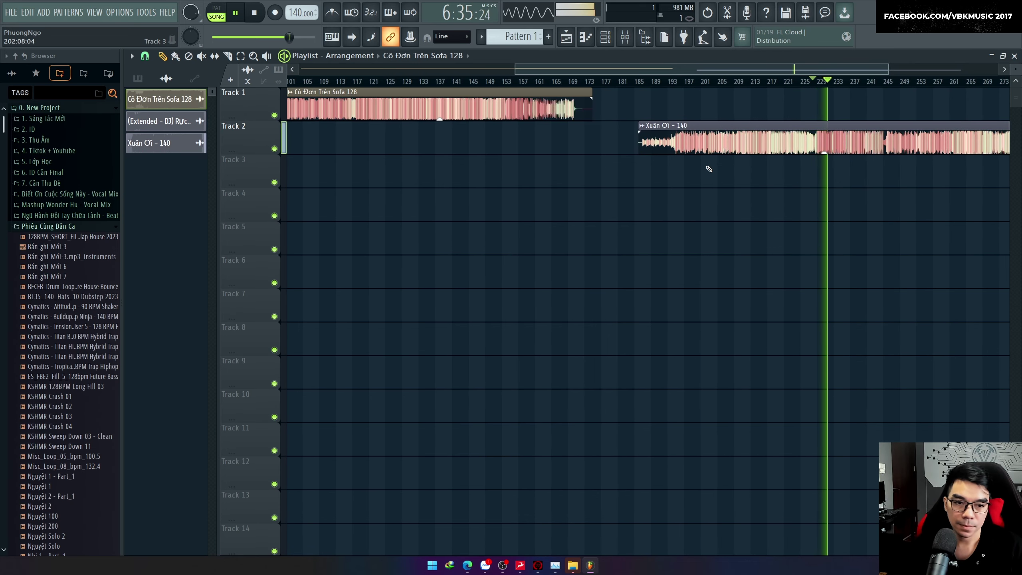
scroll(713, 187, down, 3)
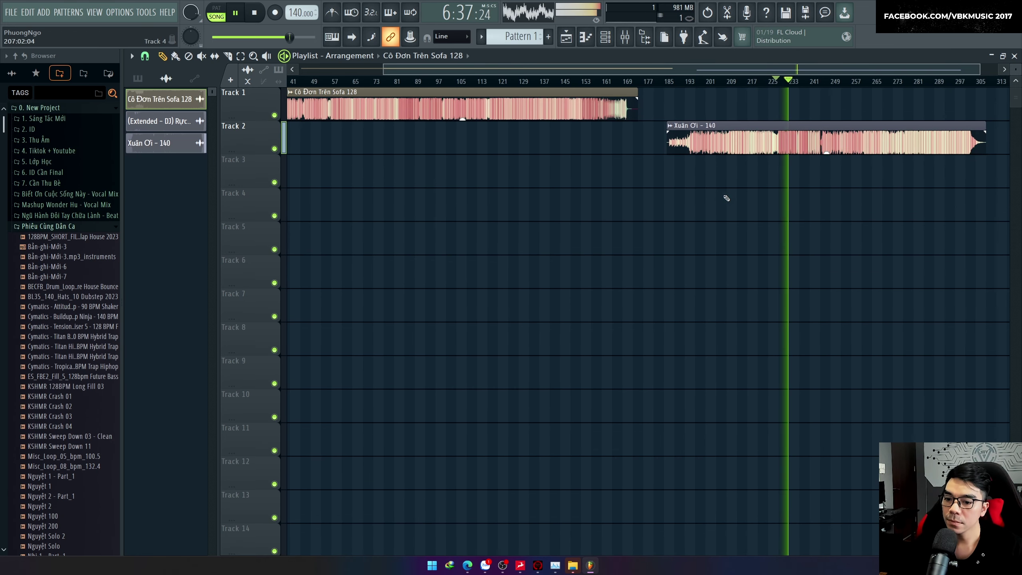
scroll(736, 190, up, 3)
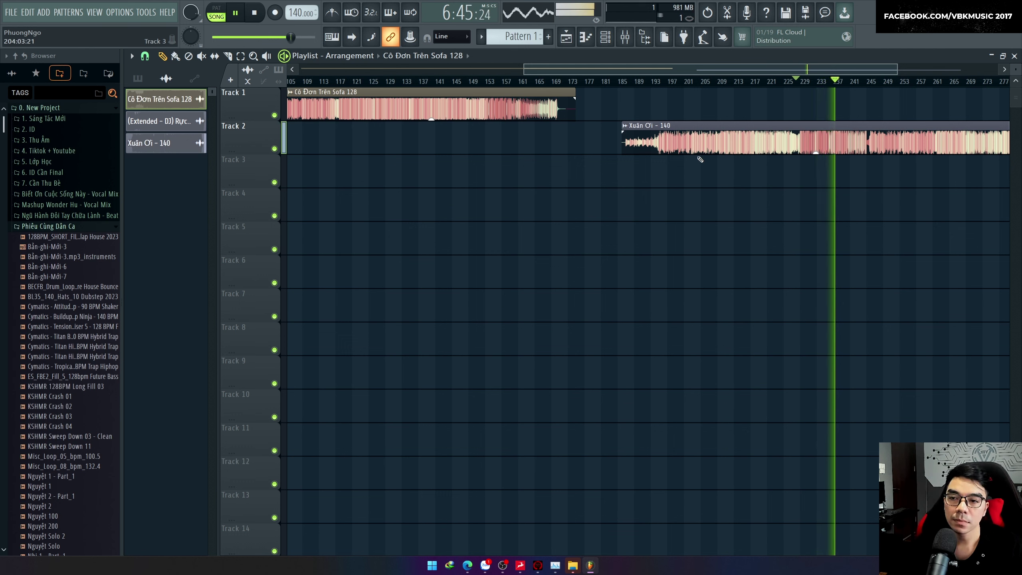
key(space)
scroll(796, 215, down, 2)
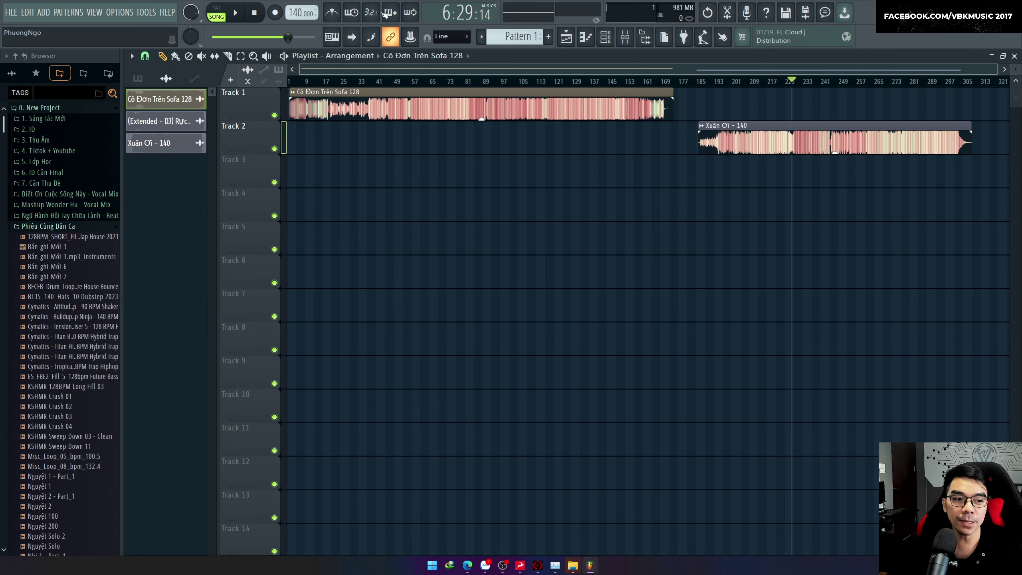
double_click(454, 104)
right_click(392, 189)
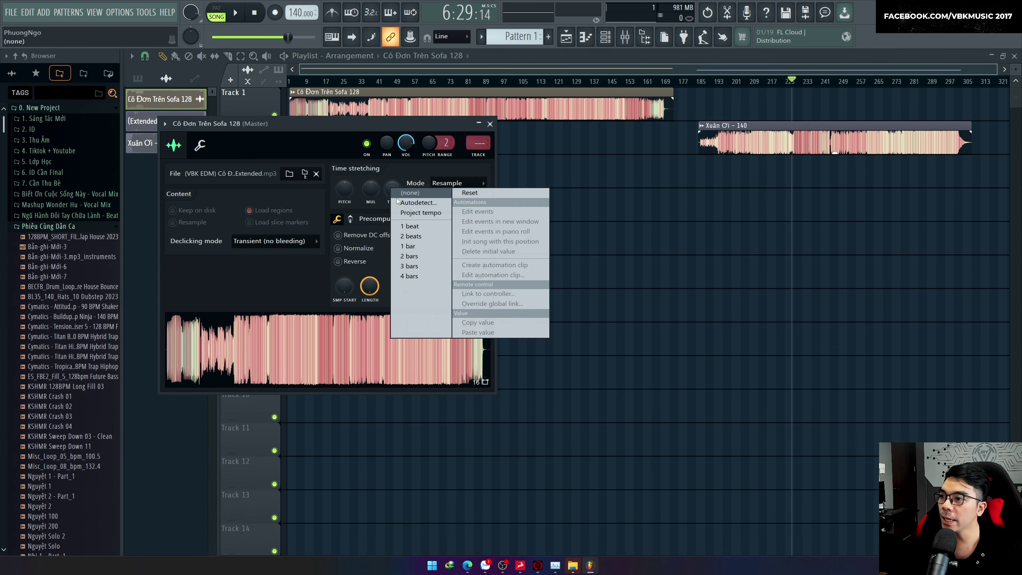
click(396, 166)
drag(426, 124, 458, 145)
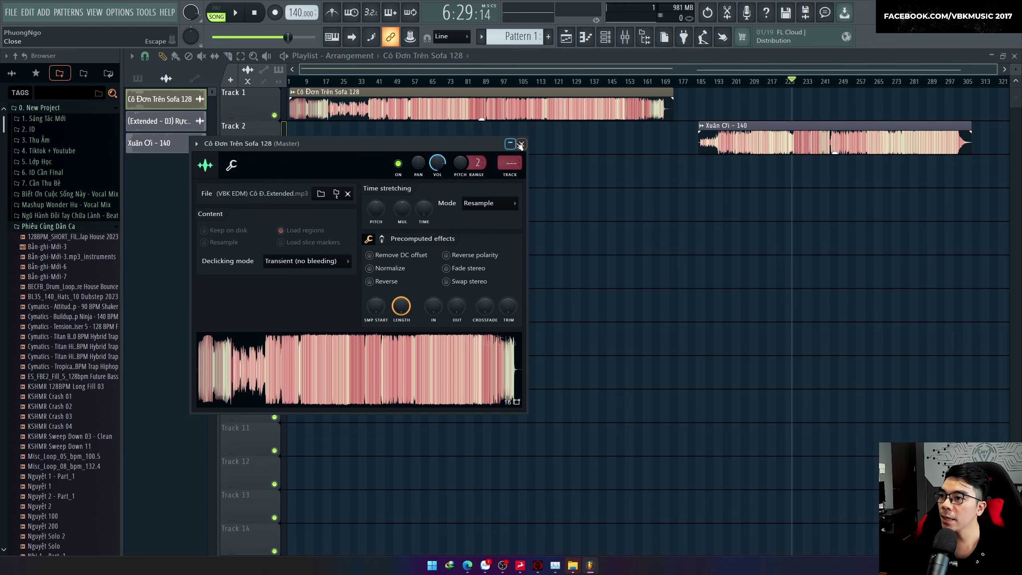
click(521, 145)
Set the Cô Đơn Trên Sofa 128 sample's tempo to 128 BPM and its time-stretching mode to Auto.
double_click(482, 108)
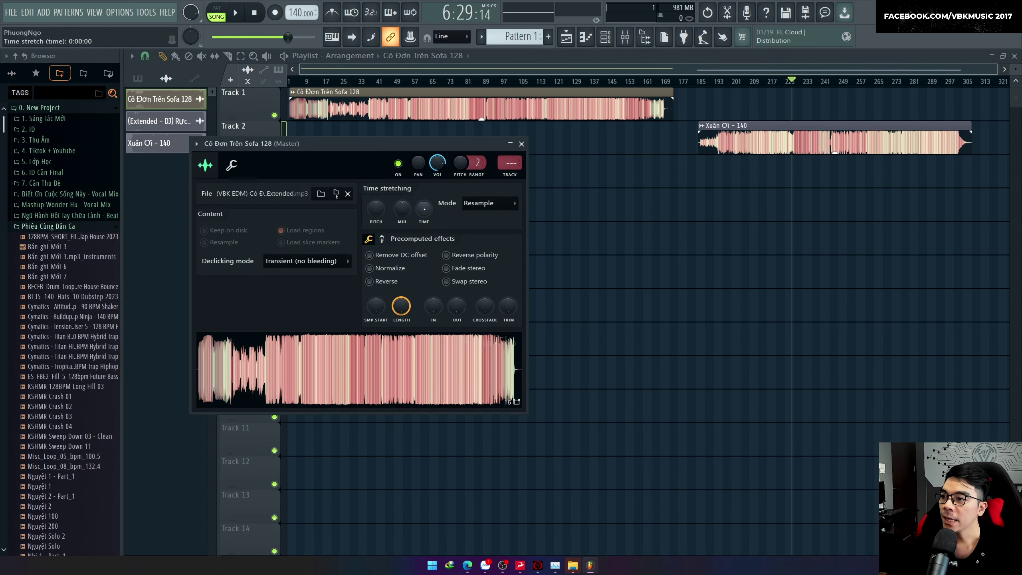
right_click(423, 208)
click(438, 229)
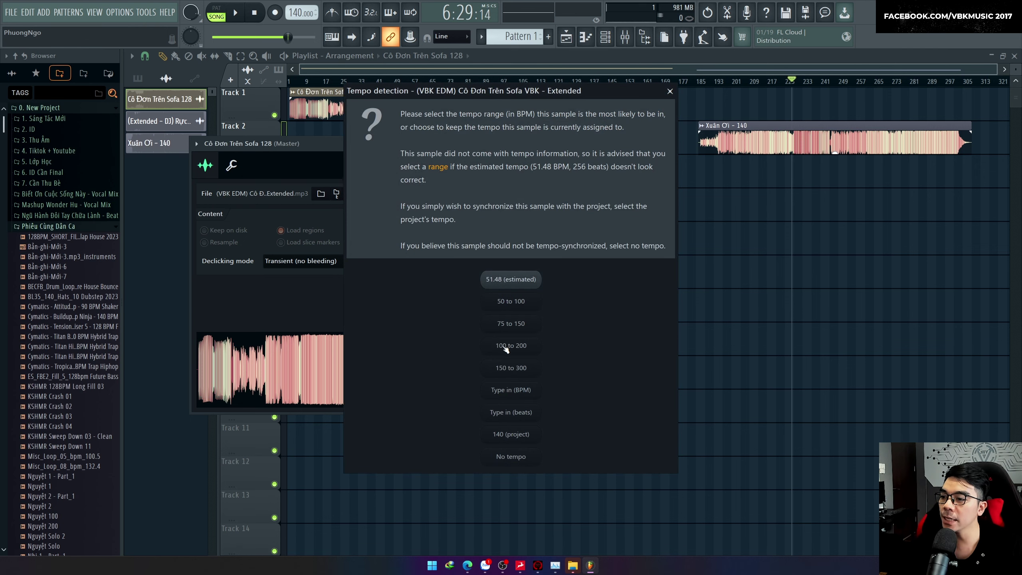
click(523, 396)
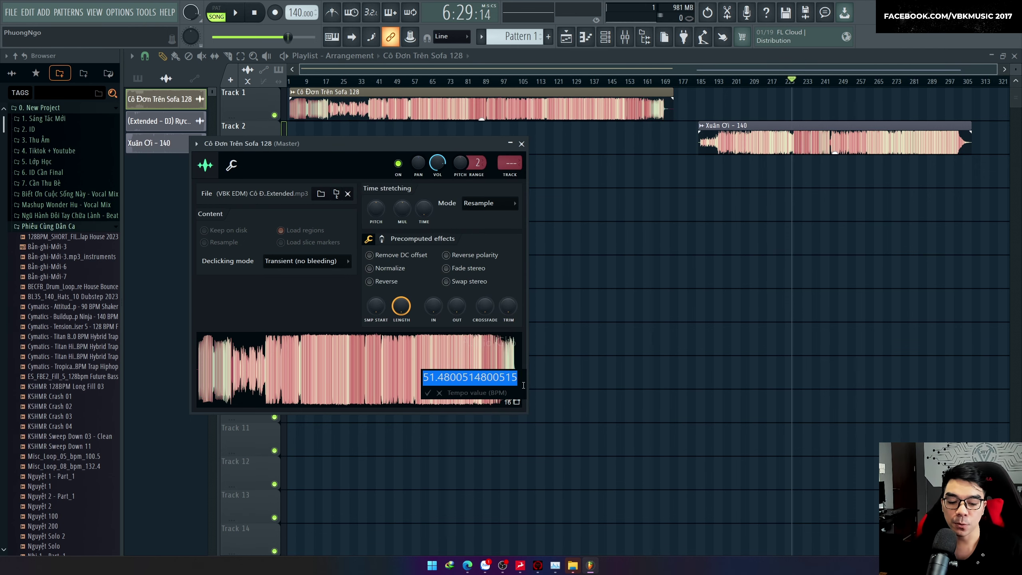
text(128)
key(Return)
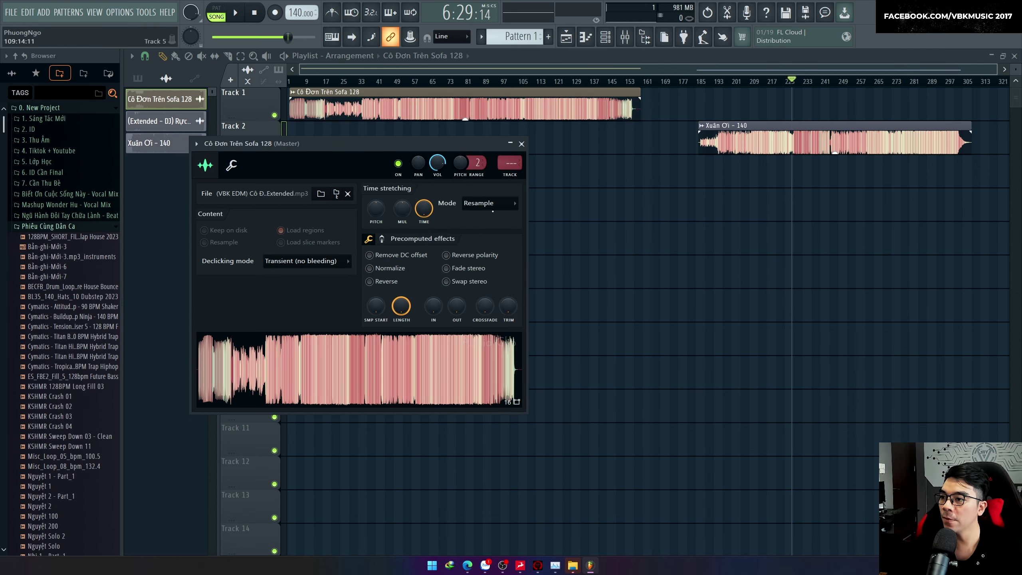
click(493, 208)
click(527, 214)
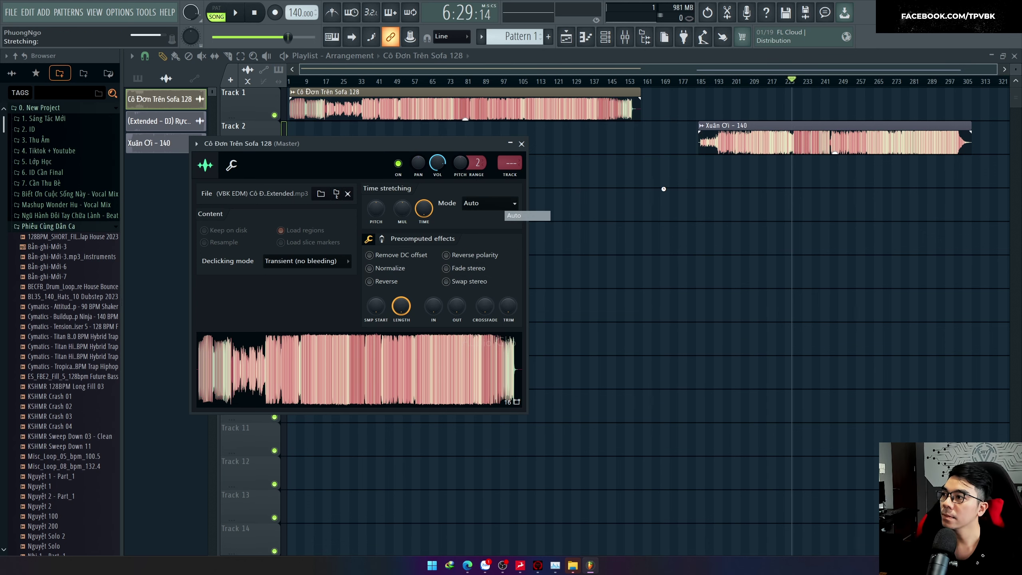
key(Escape)
Set the Xuân Ơi – 140 sample's tempo to 140 BPM and its time-stretching mode to Auto.
double_click(779, 152)
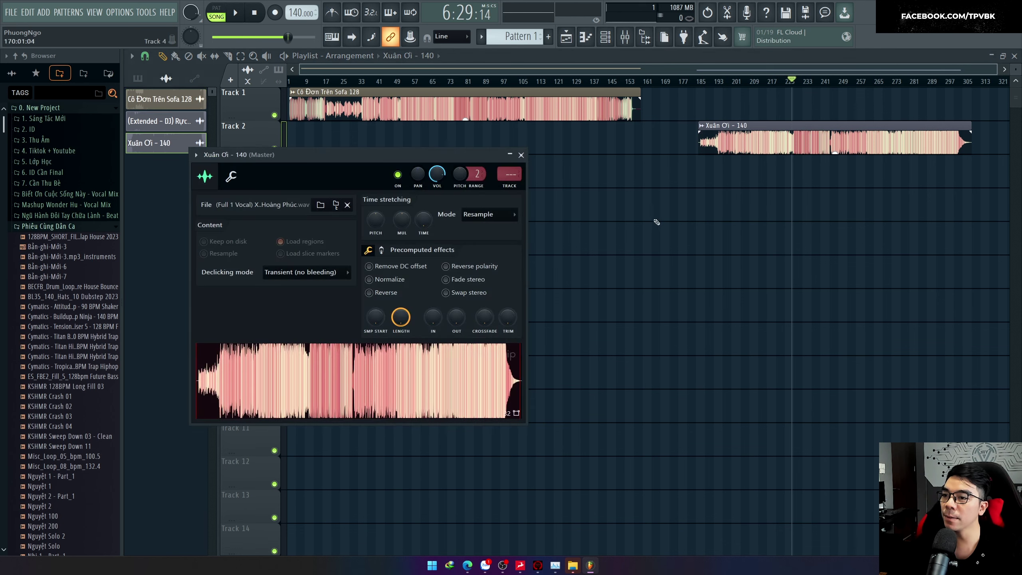
right_click(427, 222)
click(463, 238)
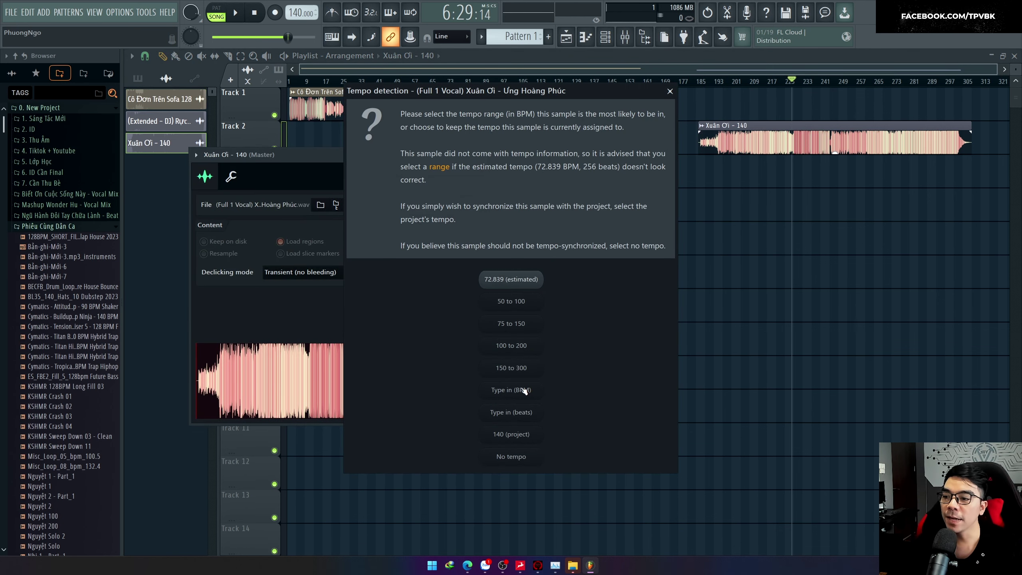
click(524, 389)
text(140)
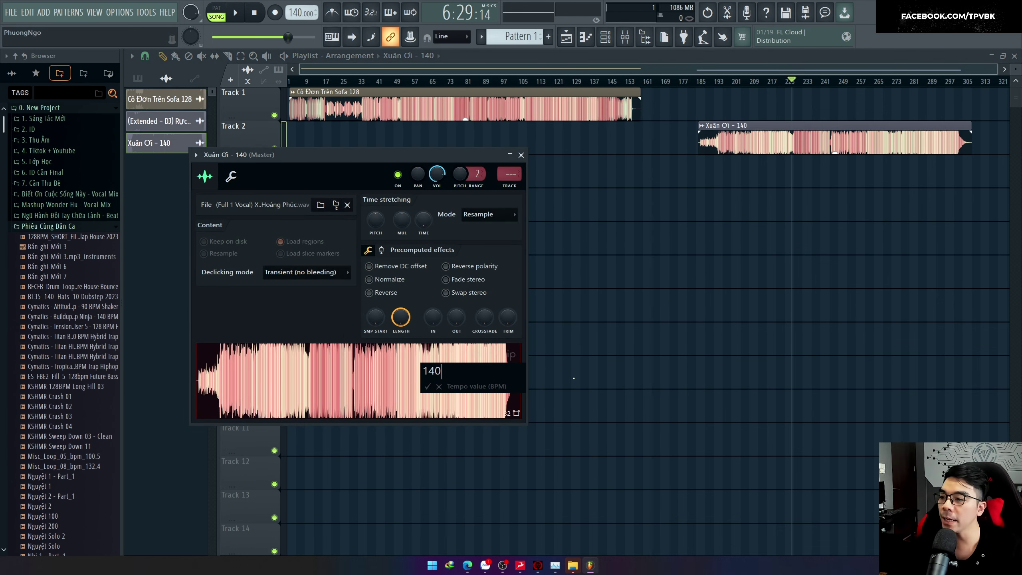
key(Return)
click(485, 213)
click(517, 222)
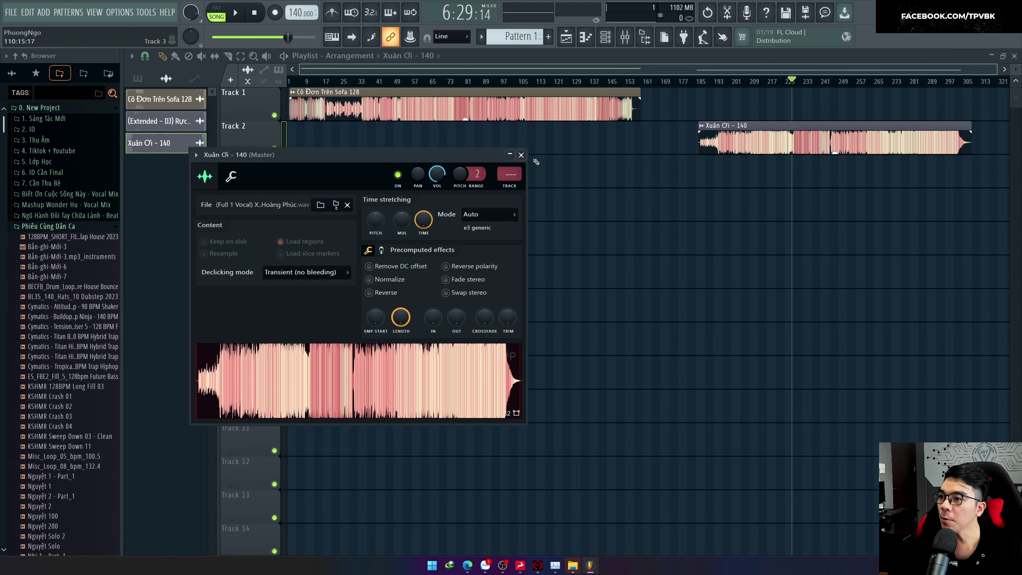
click(521, 155)
Move the Xuân Ơi – 140 clip about 12 bars earlier on Track 2.
drag(724, 147, 698, 144)
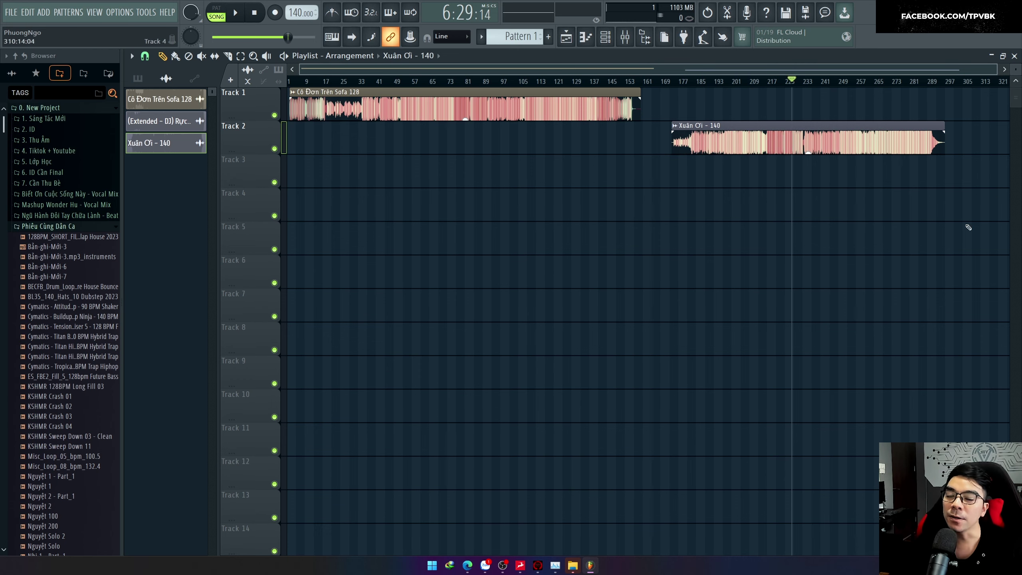
ctrl+scroll(582, 263, up, 1)
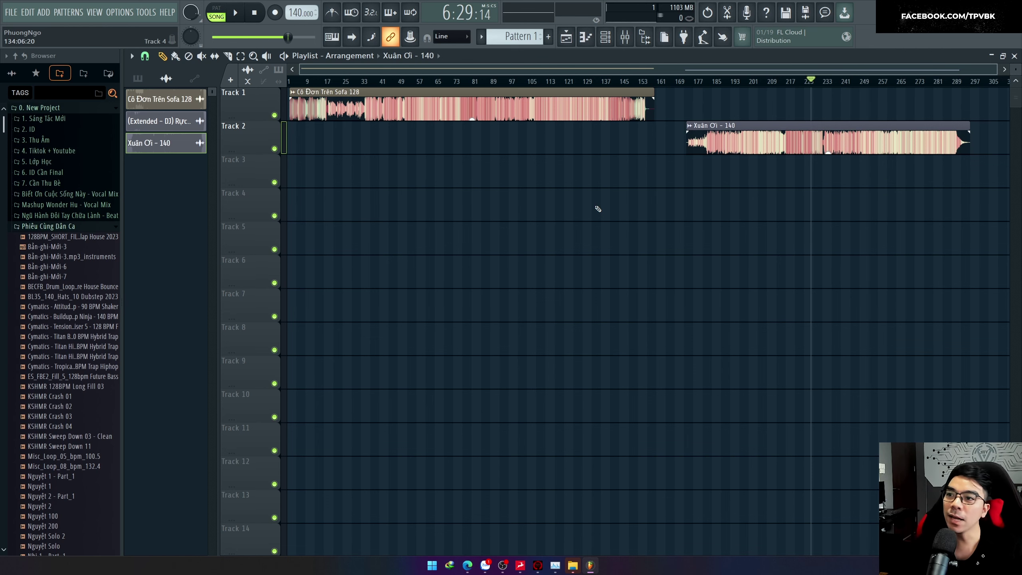
Lower the gain of the Cô Đơn Trên Sofa 128 clip on Track 1 to -6.9 dB.
double_click(503, 93)
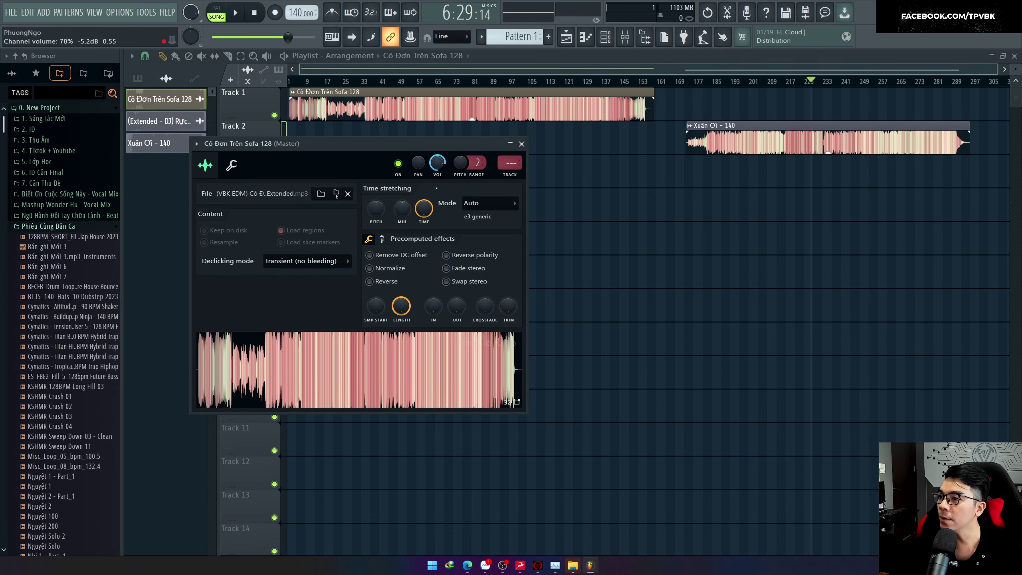
click(521, 144)
drag(472, 119, 472, 141)
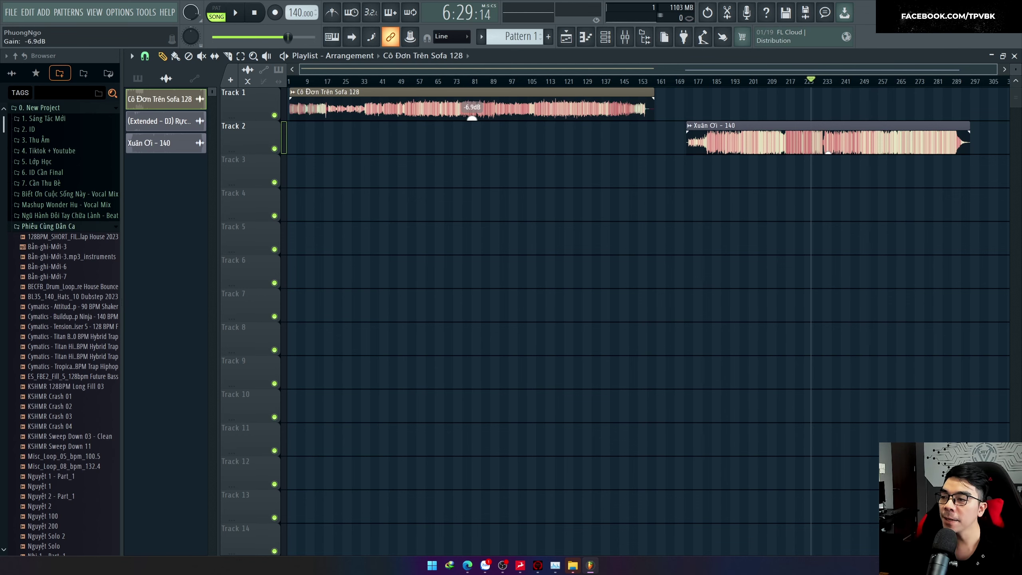
Place the playhead at the start of the Cô Đơn Trên Sofa 128 clip at bar 2 and inspect its first beat.
drag(615, 80, 291, 80)
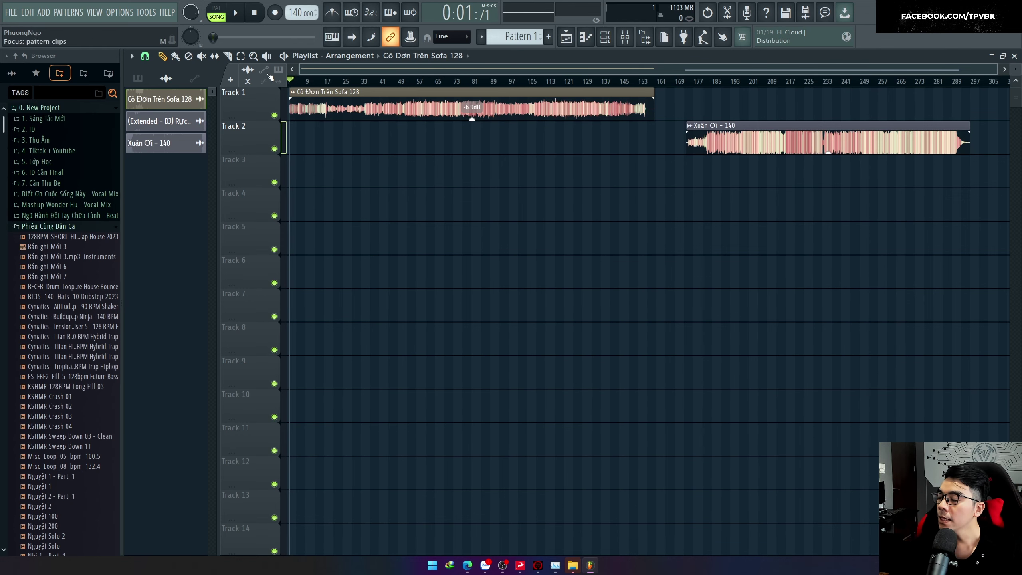
scroll(279, 84, up, 10)
scroll(616, 143, down, 1)
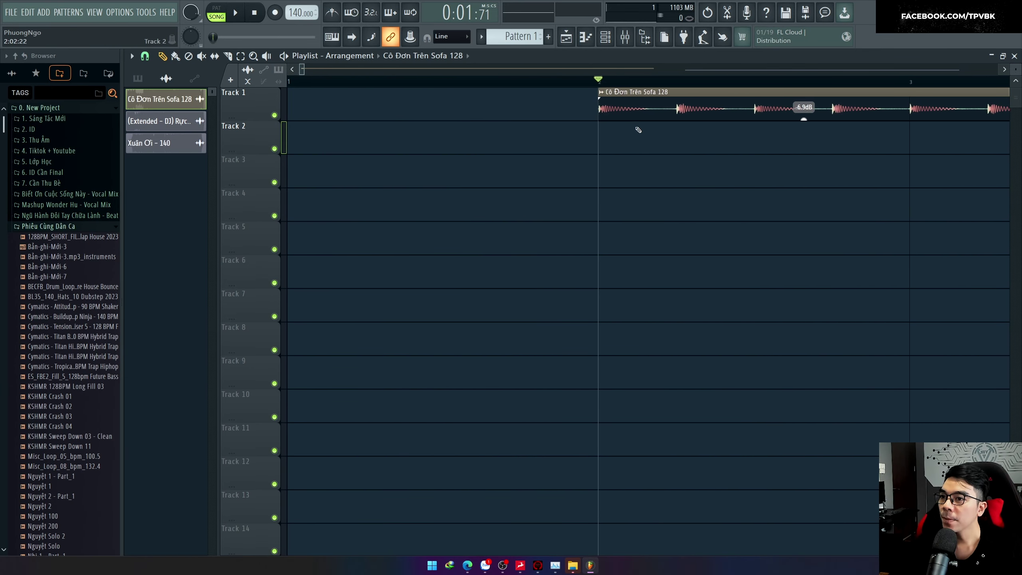
scroll(583, 112, up, 5)
mouse_move(621, 111)
mouse_down()
mouse_move(638, 109)
mouse_move(620, 115)
mouse_up()
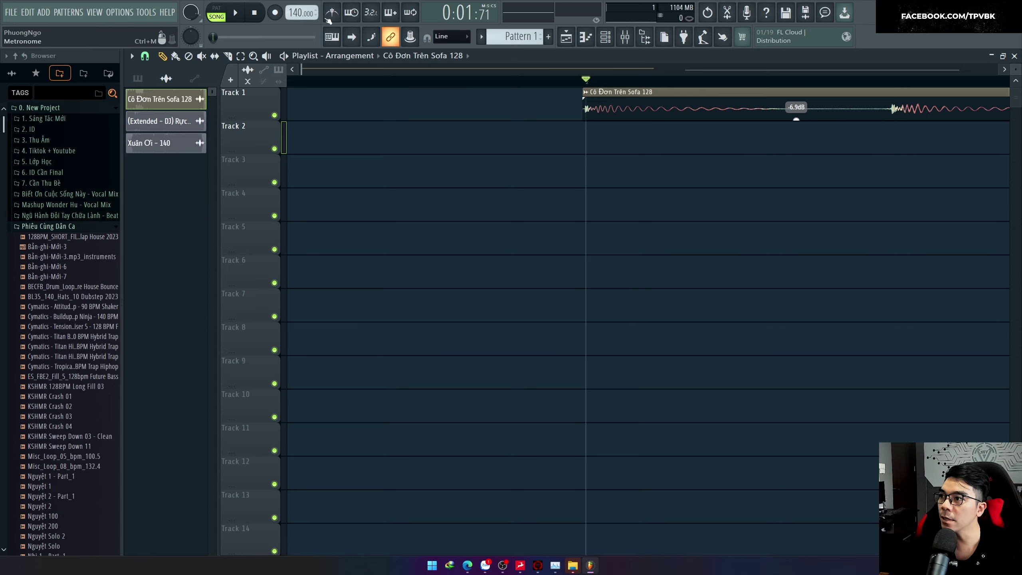
Turn on the metronome and play the opening of the Cô Đơn Trên Sofa 128 clip against it.
key(ctrl+m)
scroll(460, 117, down, 5)
key(space)
scroll(456, 114, down, 4)
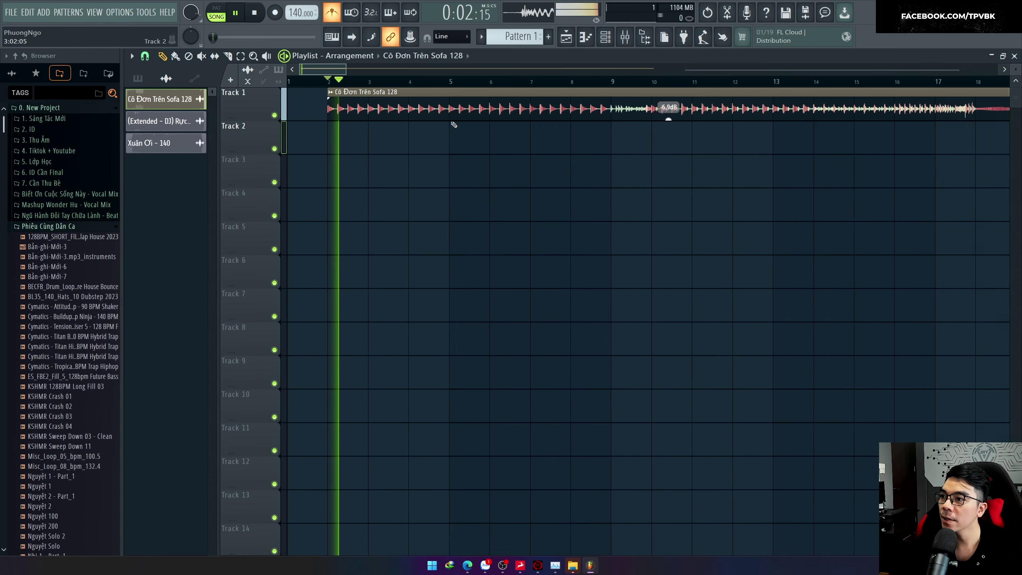
scroll(462, 141, down, 1)
scroll(471, 154, up, 1)
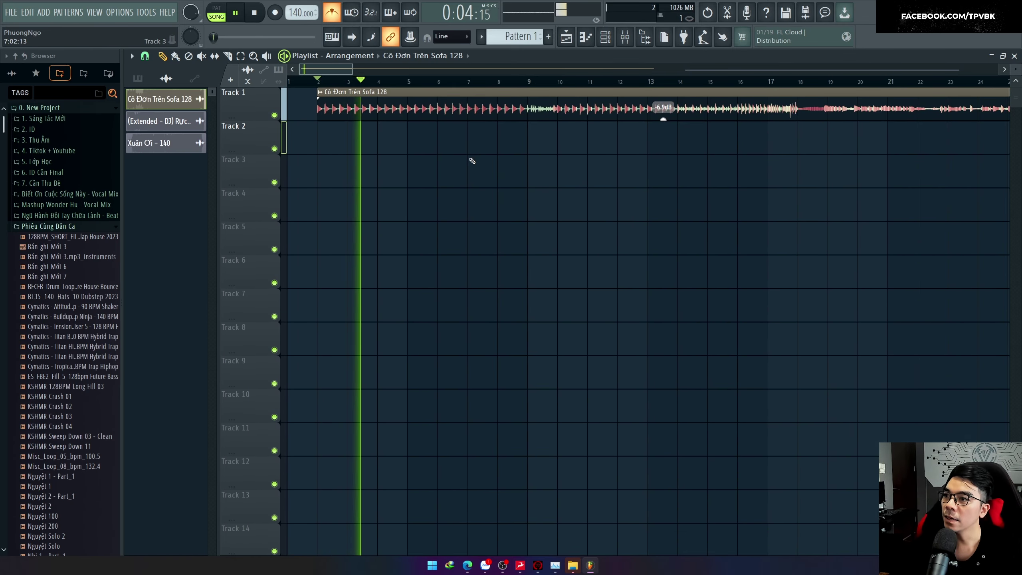
scroll(594, 126, down, 4)
scroll(610, 130, down, 2)
key(space)
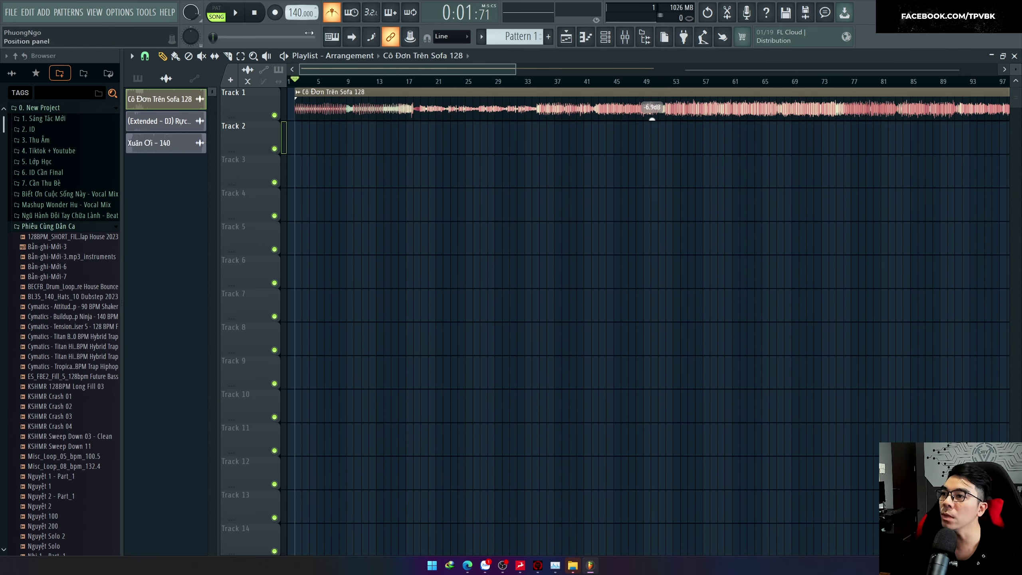
scroll(562, 118, up, 8)
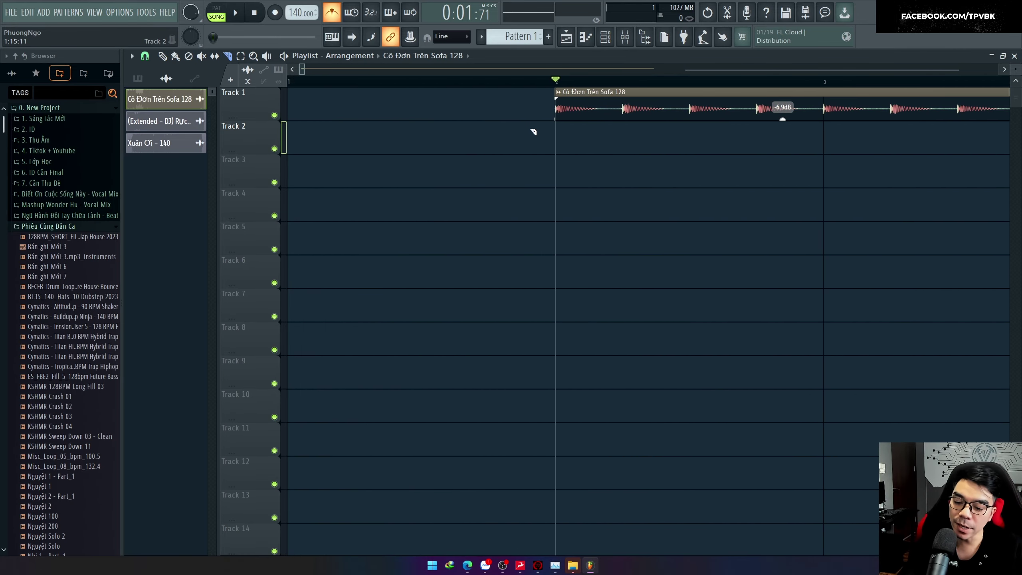
Play the Cô Đơn Trên Sofa 128 clip from about bar 89 and from bar 133.
scroll(415, 127, down, 8)
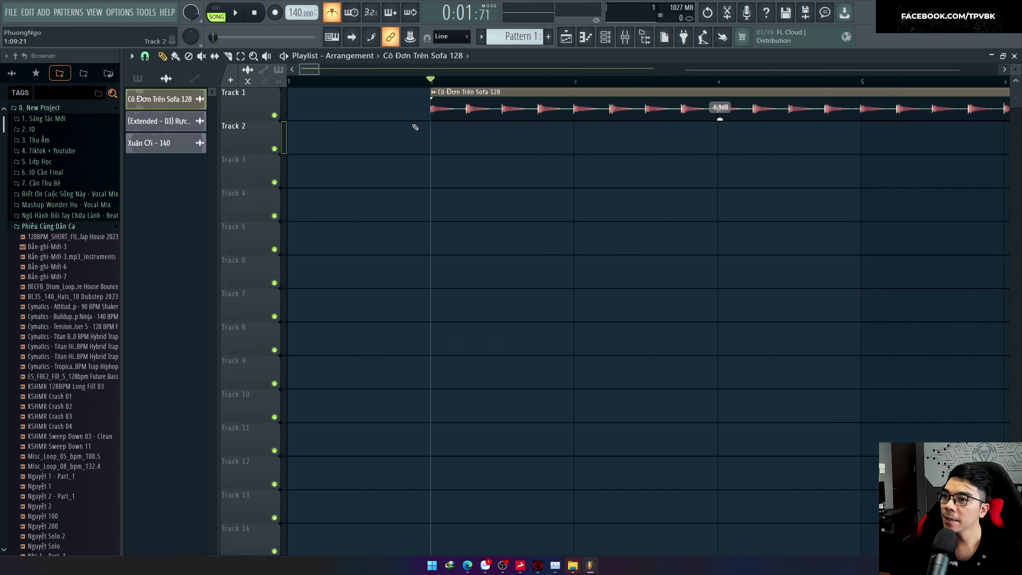
click(821, 82)
key(space)
scroll(684, 112, down, 3)
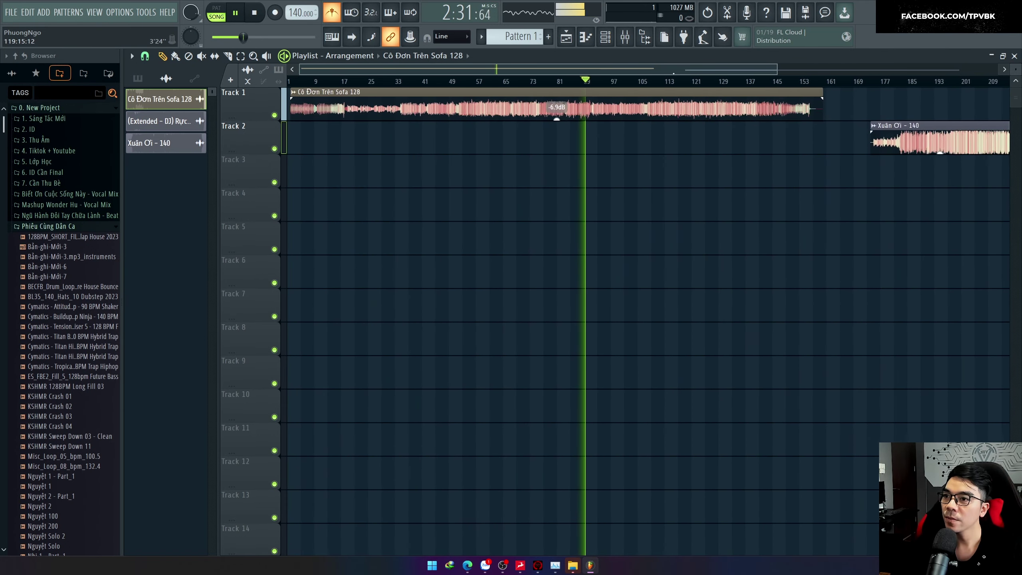
click(733, 82)
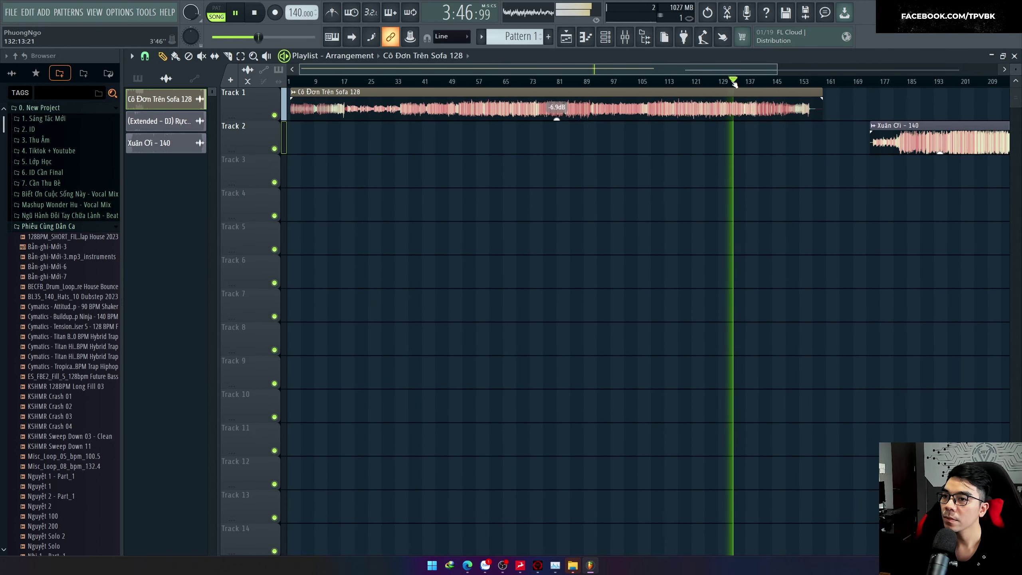
key(space)
Return the playhead to the start of the Cô Đơn Trên Sofa 128 clip at bar 2 and play its opening.
scroll(301, 94, up, 4)
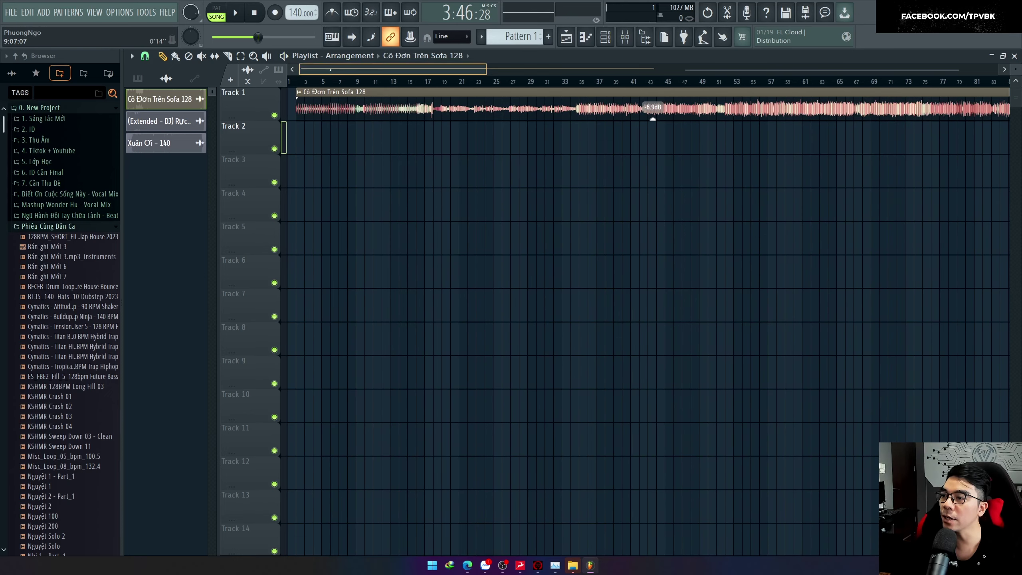
click(297, 82)
key(space)
scroll(253, 85, up, 3)
key(space)
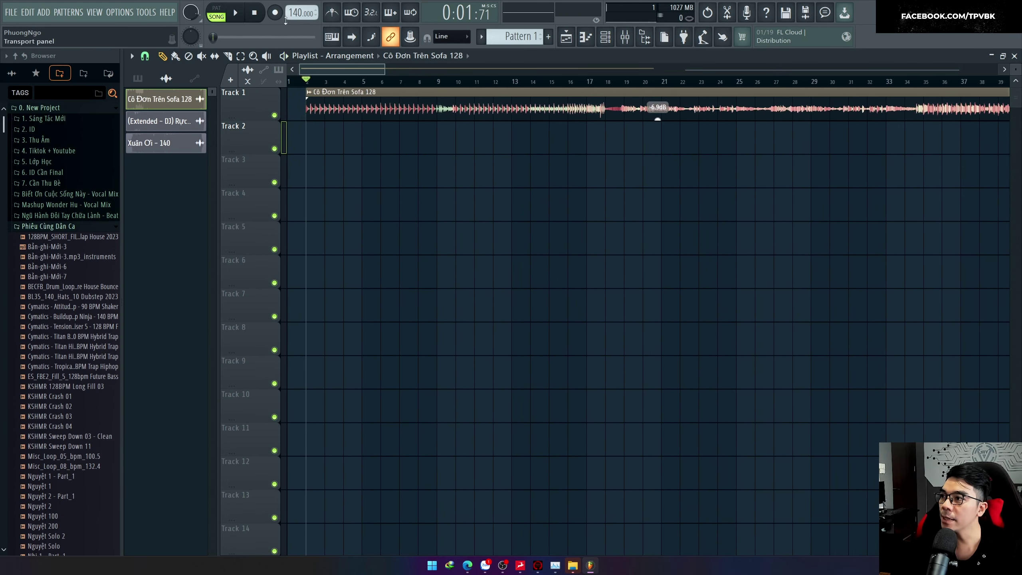
Set the project tempo to 128 BPM and restretch all channels.
drag(295, 12, 295, 20)
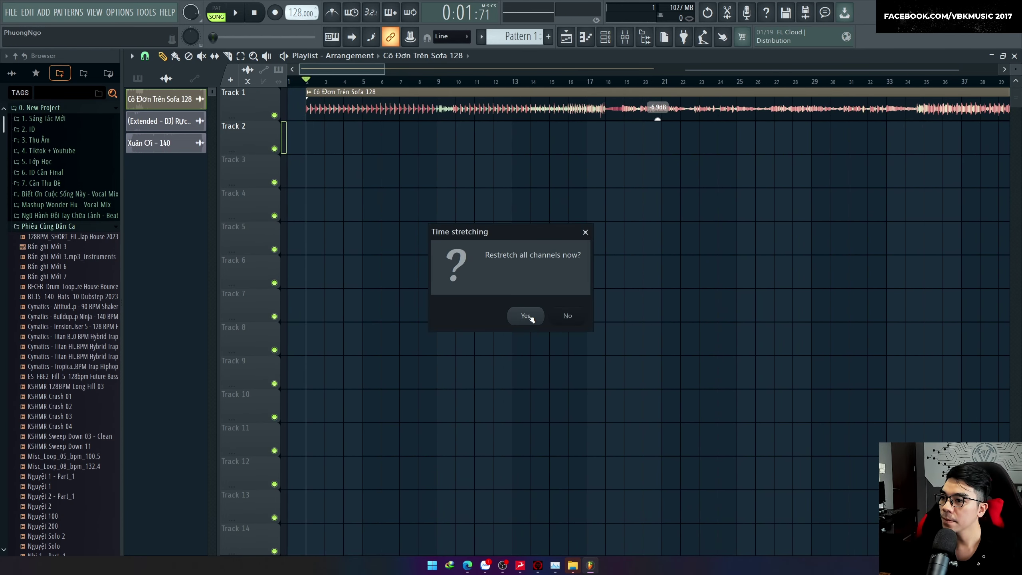
click(529, 317)
Locate the first beat of the Xuân Ơi – 140 clip at bar 175 and play it from bar 218 with the metronome on.
scroll(554, 186, down, 6)
scroll(720, 146, up, 10)
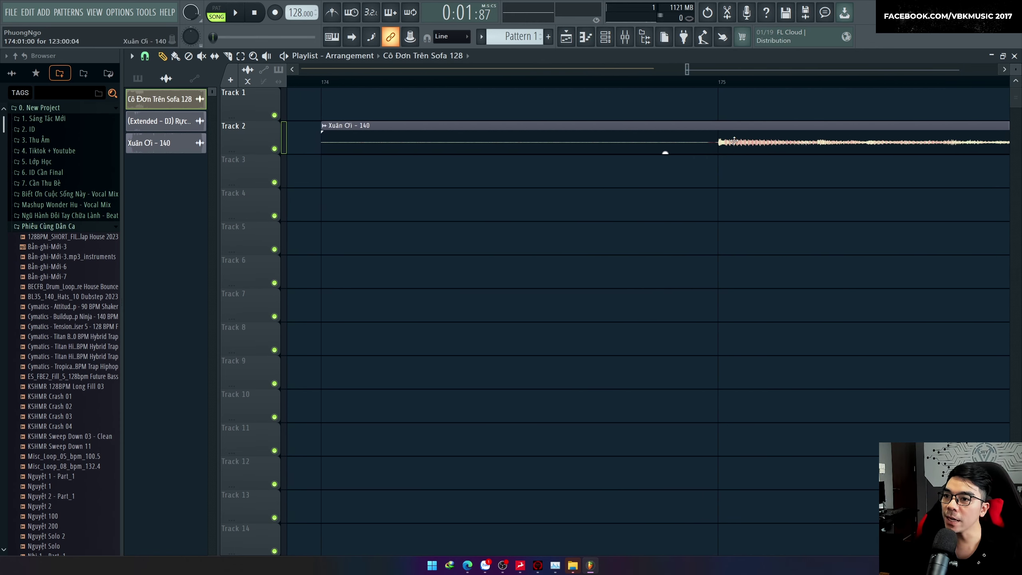
click(719, 80)
scroll(639, 174, down, 4)
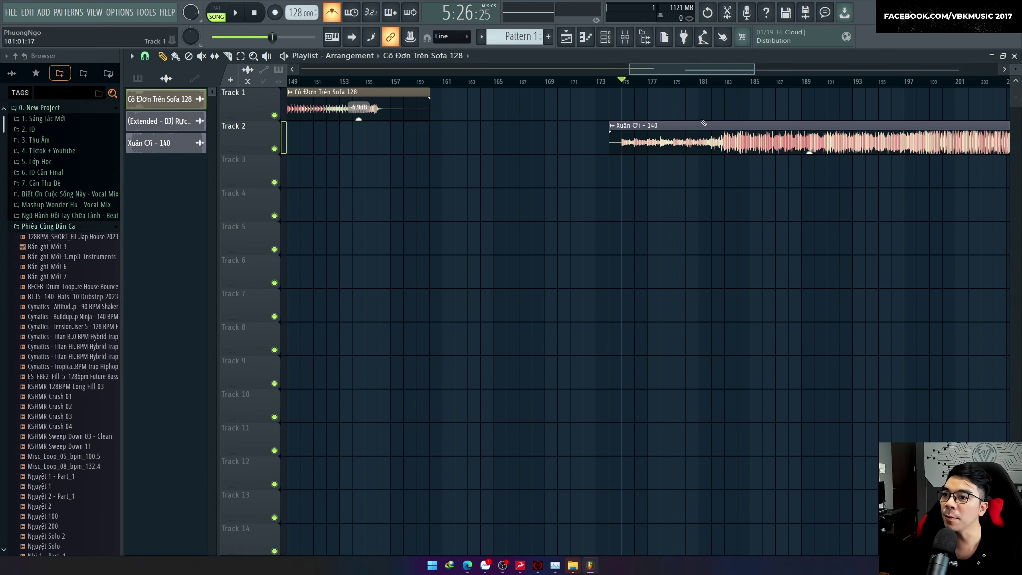
scroll(709, 146, down, 3)
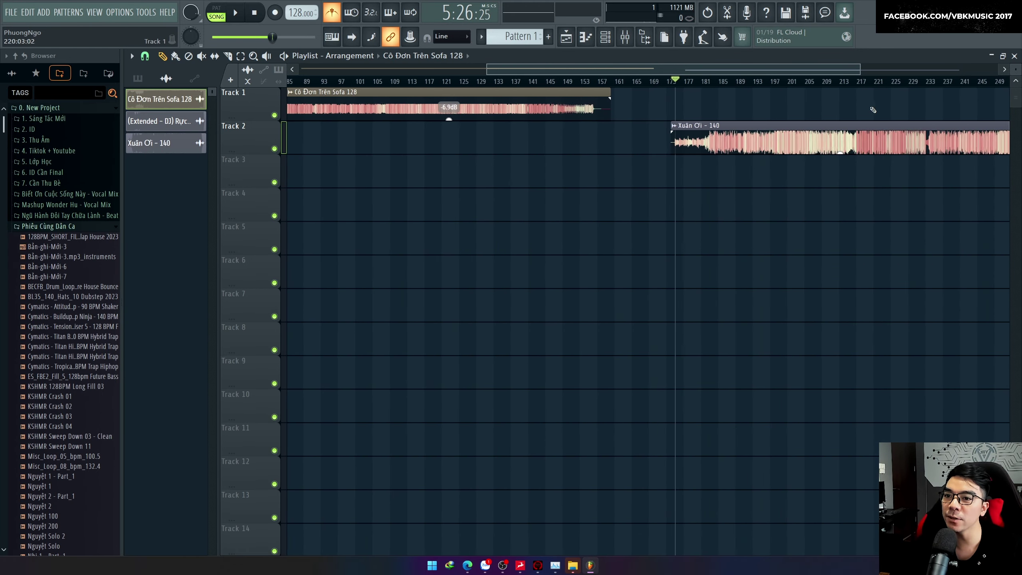
click(860, 82)
key(space)
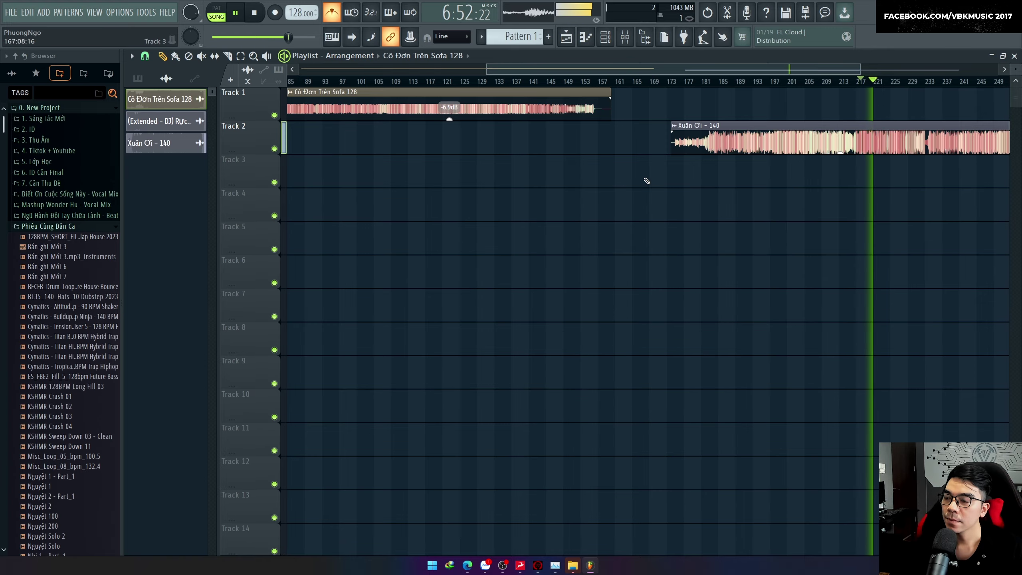
key(space)
Slice the Xuân Ơi – 140 clip at bar 175 and delete the silent piece before it.
scroll(675, 192, up, 5)
click(702, 140)
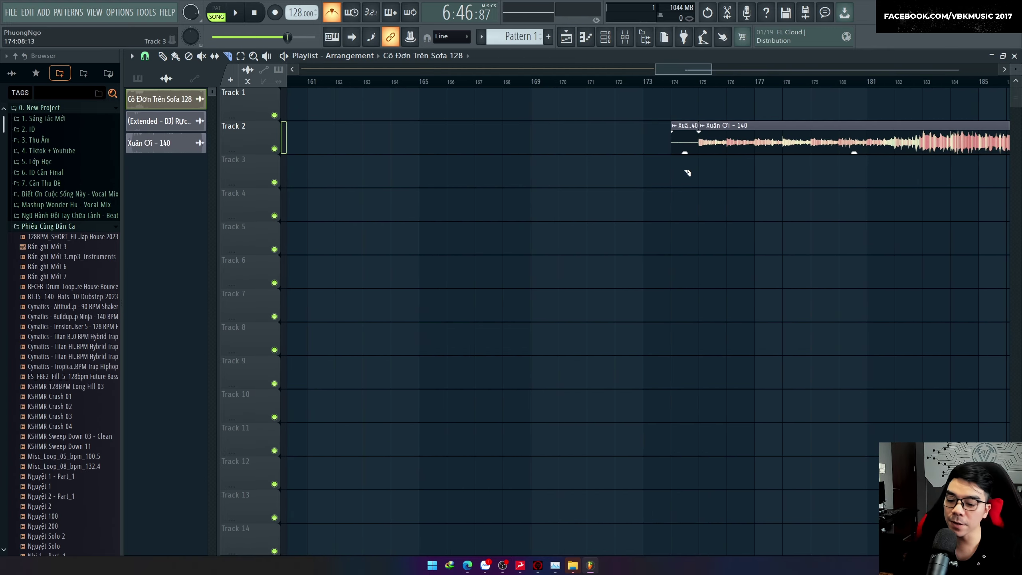
right_click(682, 147)
Check the Xuân Ơi – 140 clip's beats at bars 176, 184 and 217, and play it from bar 217 against the metronome.
scroll(568, 191, down, 5)
scroll(630, 177, up, 8)
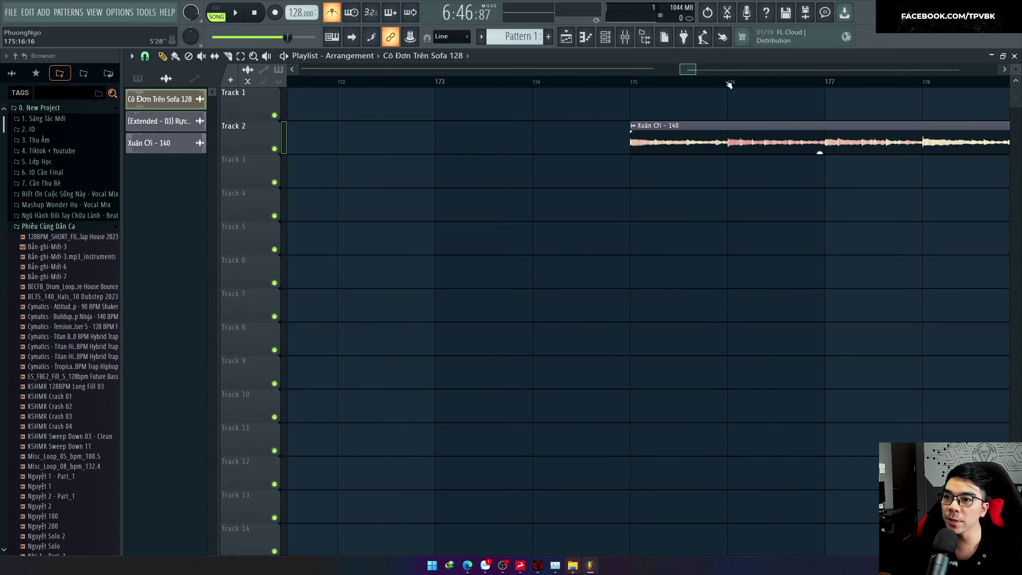
click(823, 81)
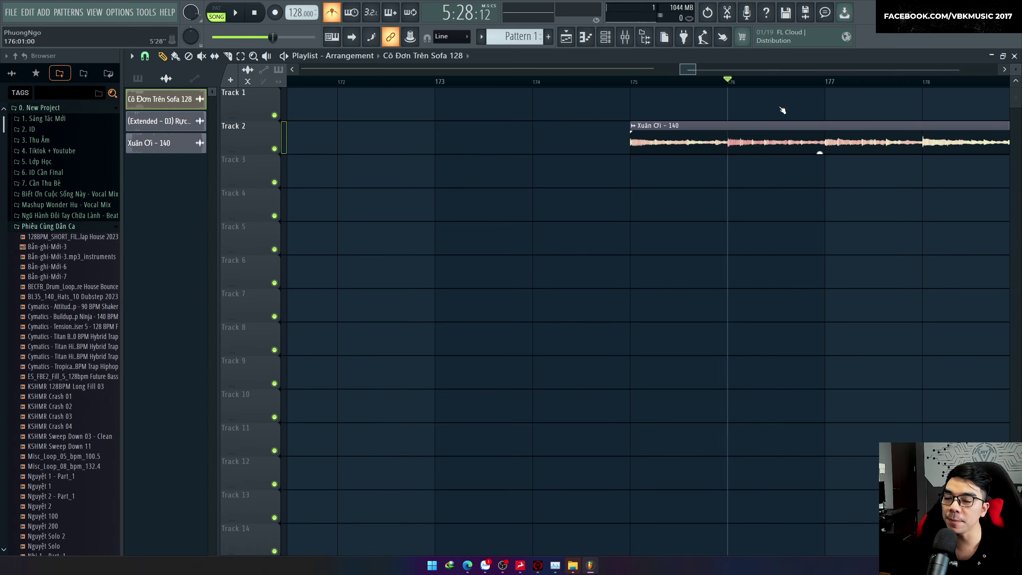
scroll(611, 164, down, 5)
click(739, 80)
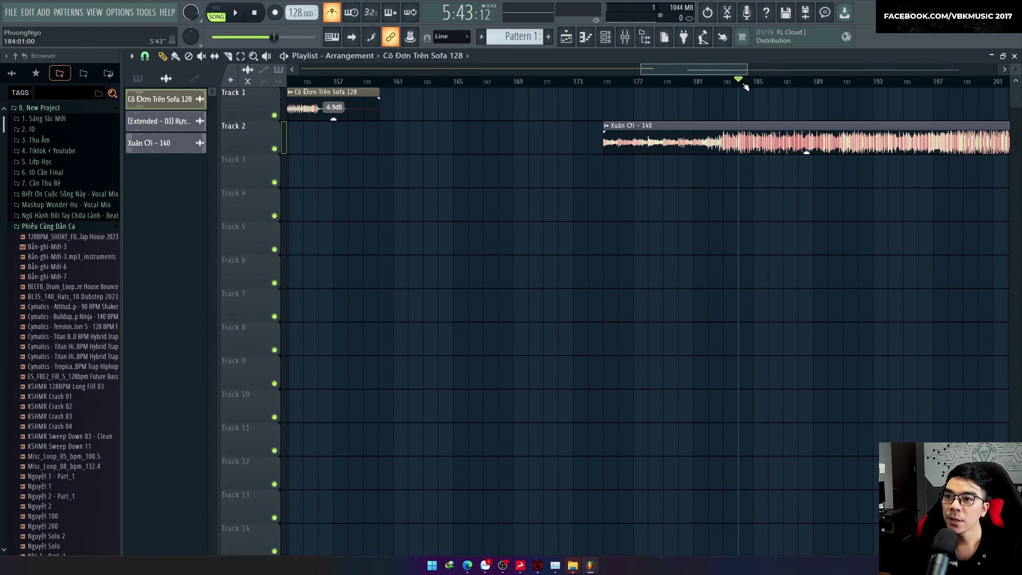
scroll(738, 100, down, 2)
scroll(738, 100, down, 1)
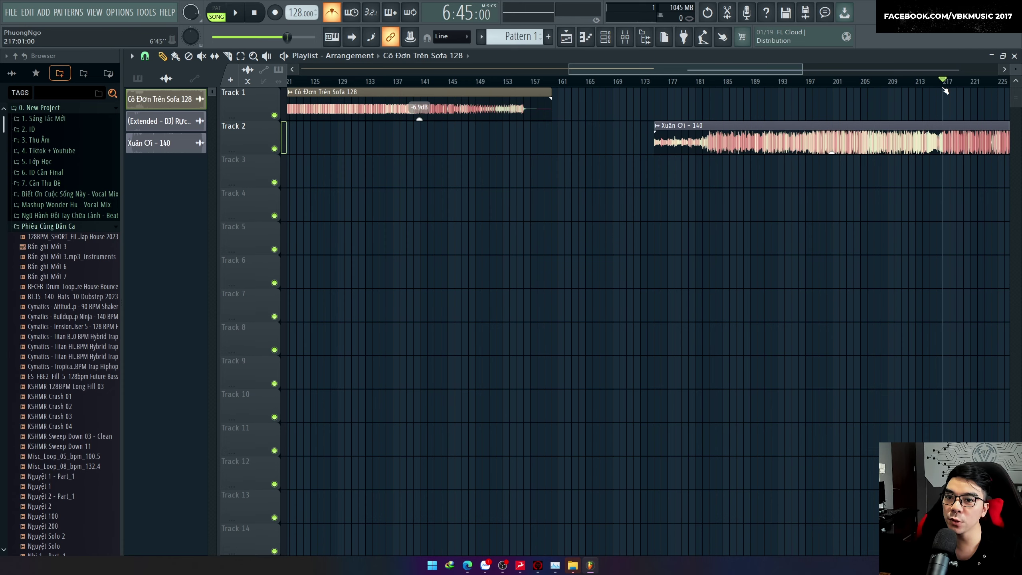
key(space)
scroll(878, 107, up, 5)
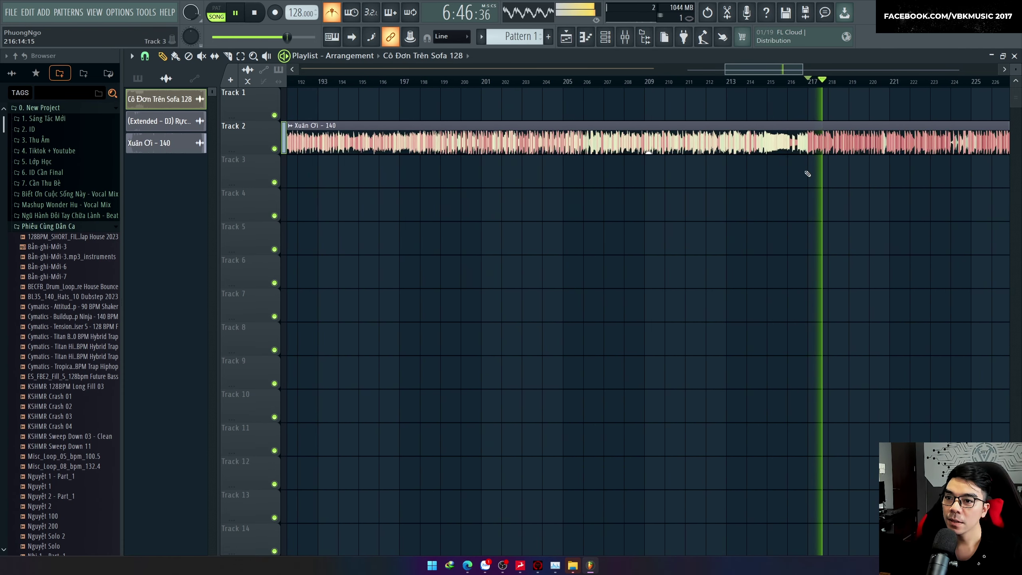
Remove the part of the Xuân Ơi – 140 clip before bar 207 and move the remainder to bar 152 on Track 2.
click(664, 82)
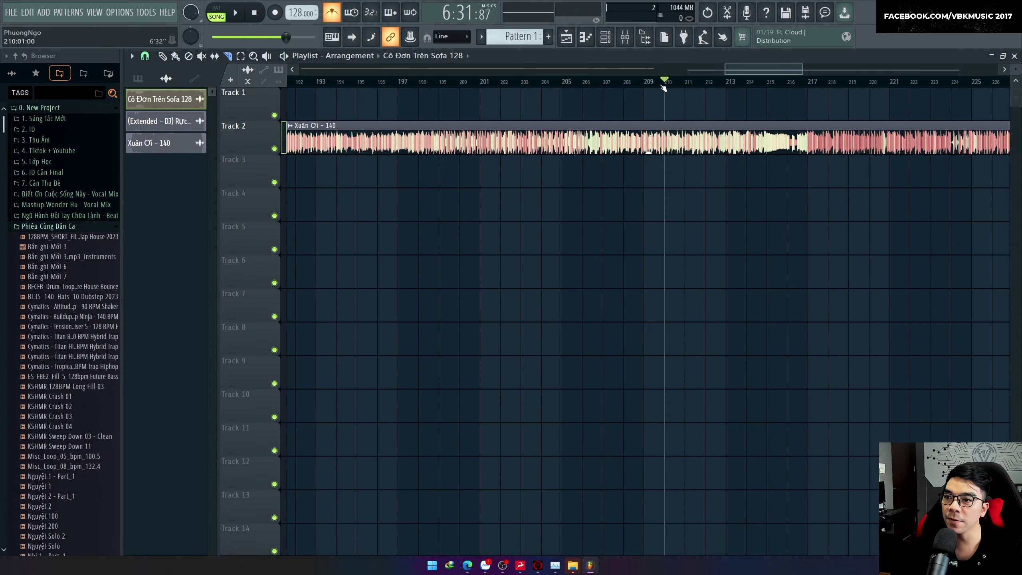
click(604, 83)
mouse_move(600, 122)
mouse_down()
mouse_move(600, 154)
mouse_move(442, 140)
mouse_up()
scroll(593, 167, down, 3)
key(p)
right_click(560, 150)
Play the late section of the Cô Đơn Trên Sofa 128 clip around bar 140 to find a transition point.
key(space)
key(space)
scroll(643, 169, down, 3)
key(space)
scroll(360, 120, up, 4)
click(580, 82)
key(space)
key(space)
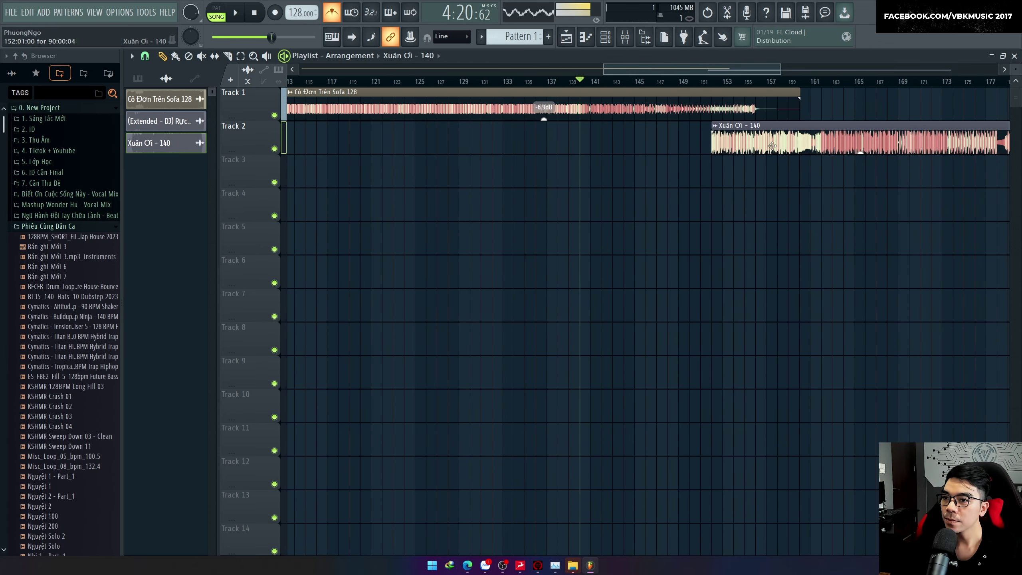
Audition the Cô Đơn Trên Sofa 128 clip from bars 140 and 138, and move the Xuân Ơi – 140 clip to start at bar 133.
drag(772, 139, 748, 140)
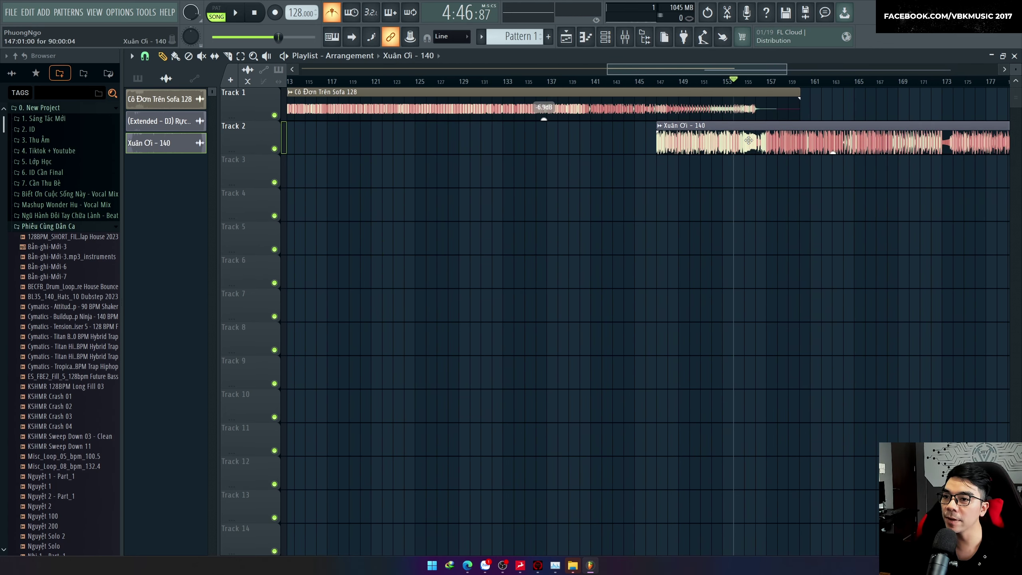
key(space)
scroll(575, 82, up, 3)
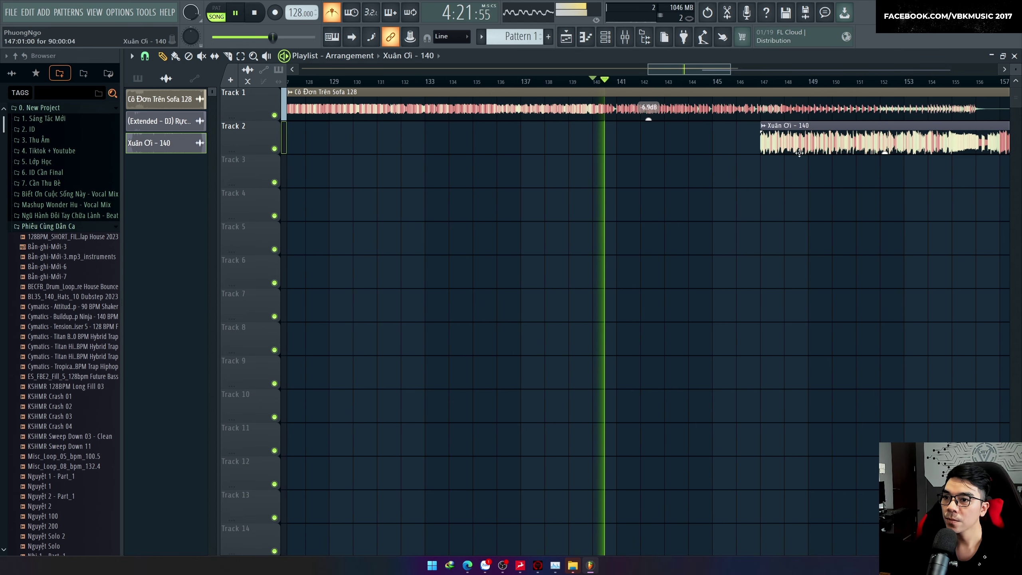
key(space)
key(space)
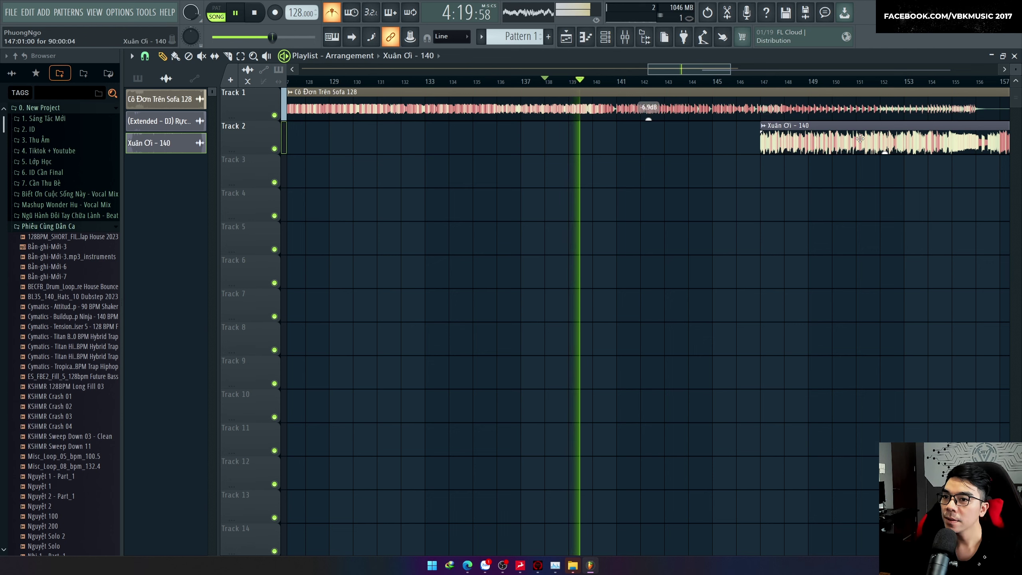
key(space)
drag(860, 139, 513, 125)
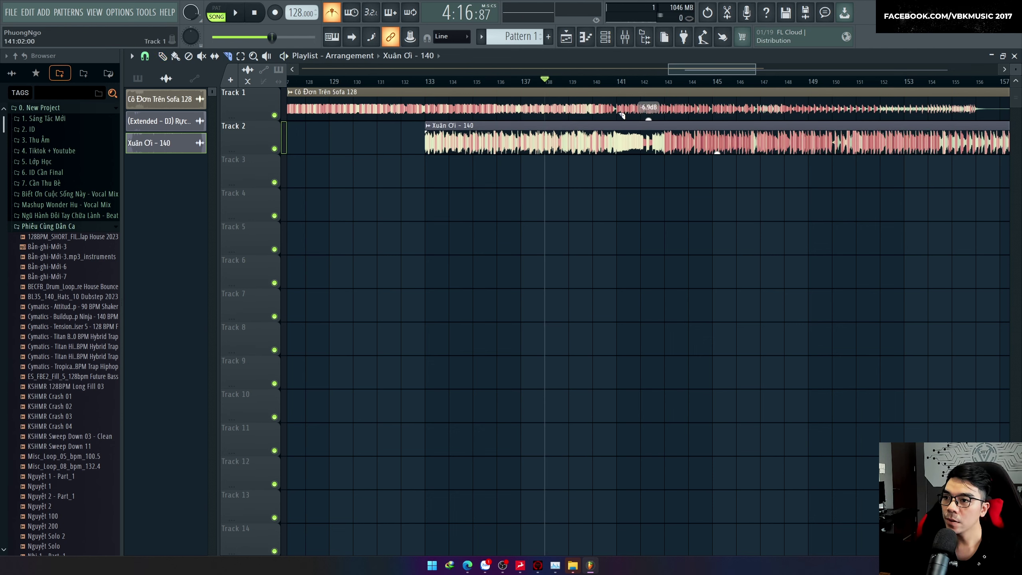
Cut the Cô Đơn Trên Sofa 128 clip at bar 141, delete the rest and play from bar 138.
key(p)
right_click(657, 110)
key(space)
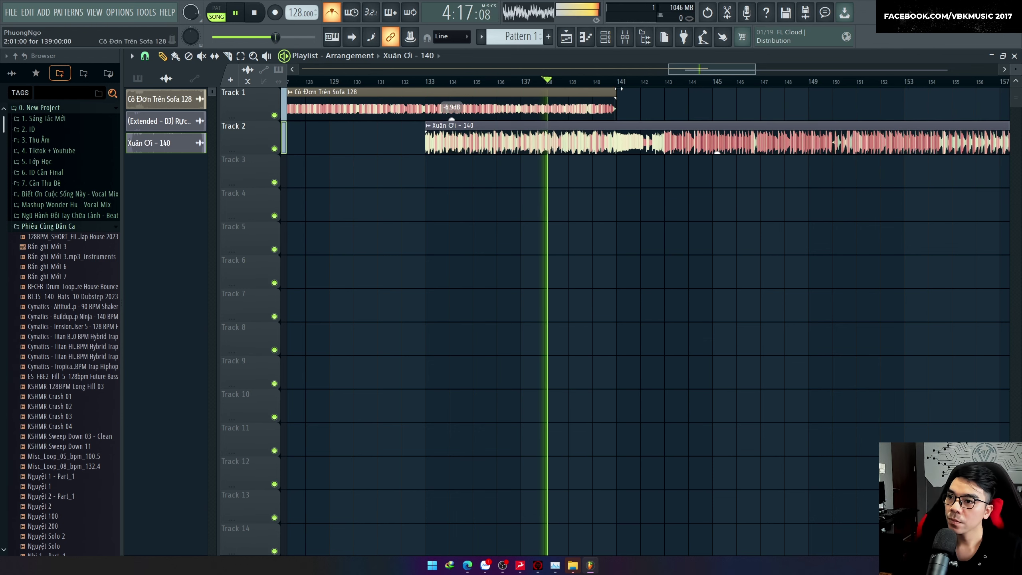
Move the Xuân Ơi – 140 clip to start at bar 130 so its drop falls on bar 140.
click(620, 83)
drag(666, 137, 618, 137)
click(623, 83)
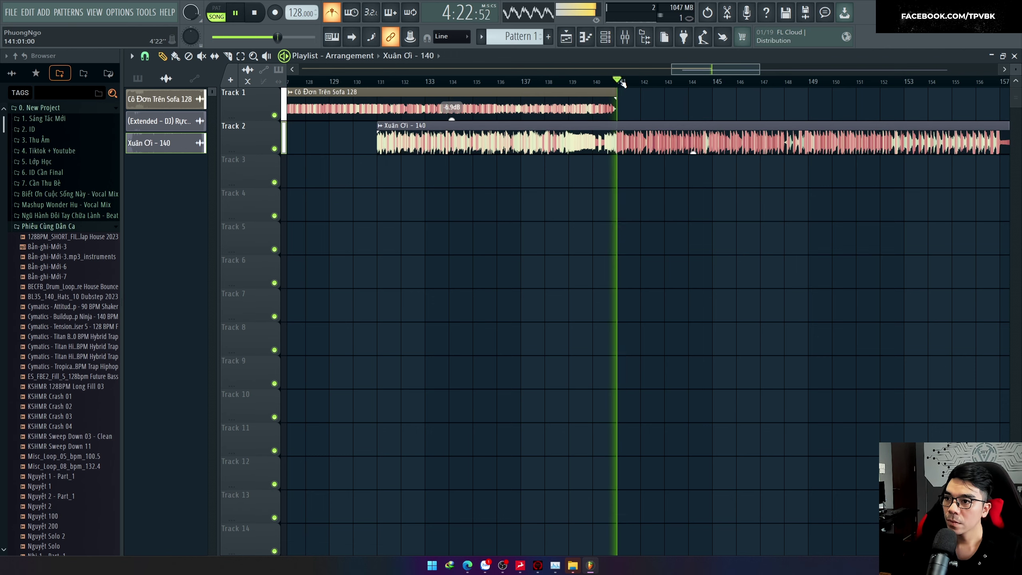
click(596, 83)
scroll(595, 85, up, 2)
key(space)
drag(635, 130, 597, 130)
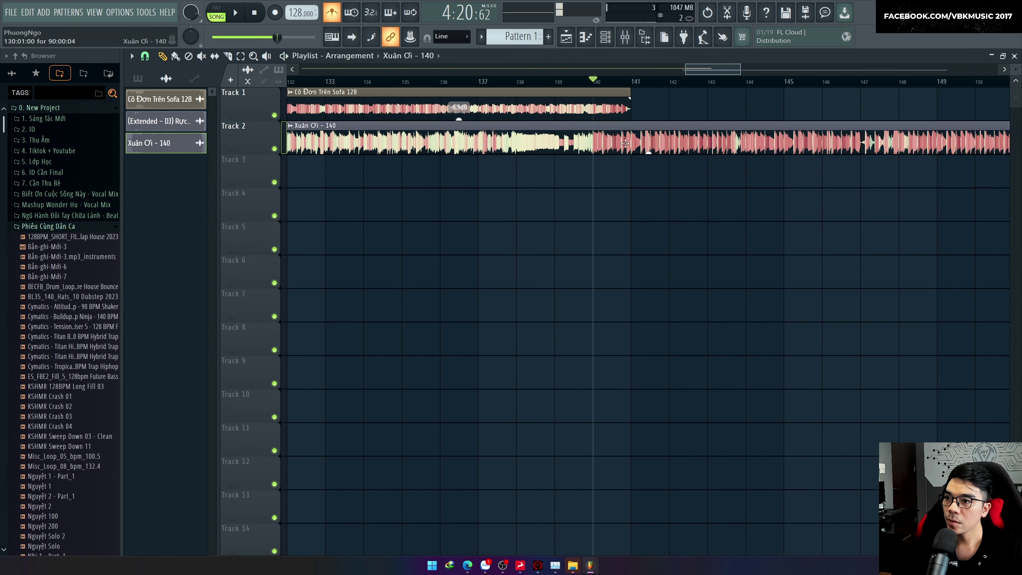
Shorten the Cô Đơn Trên Sofa 128 clip to end at bar 140 and play the transition from bar 138.
drag(630, 97, 591, 96)
click(527, 81)
key(space)
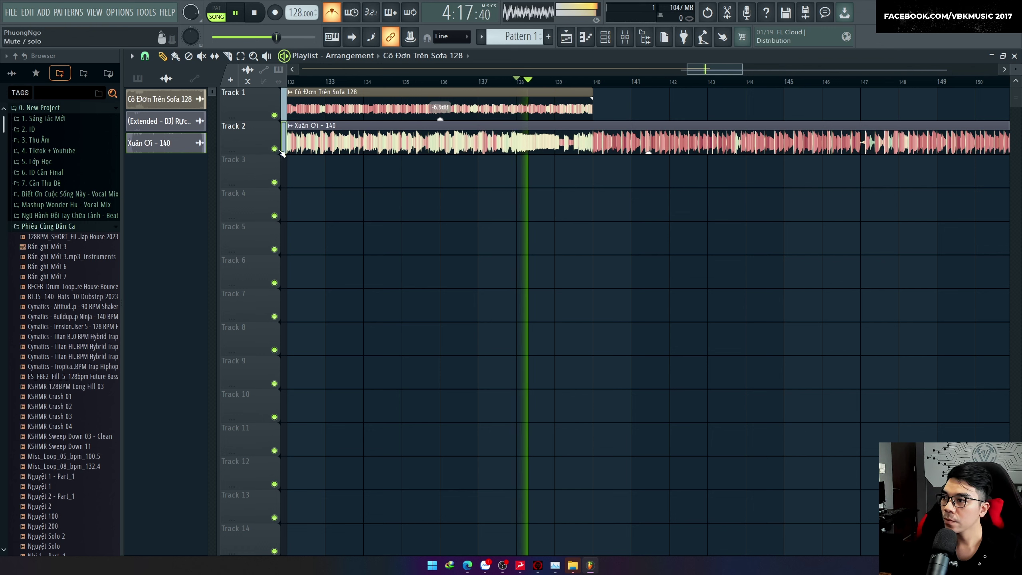
Mute Track 2 during playback and unmute it at the transition to hear the switch between the two songs.
key(2)
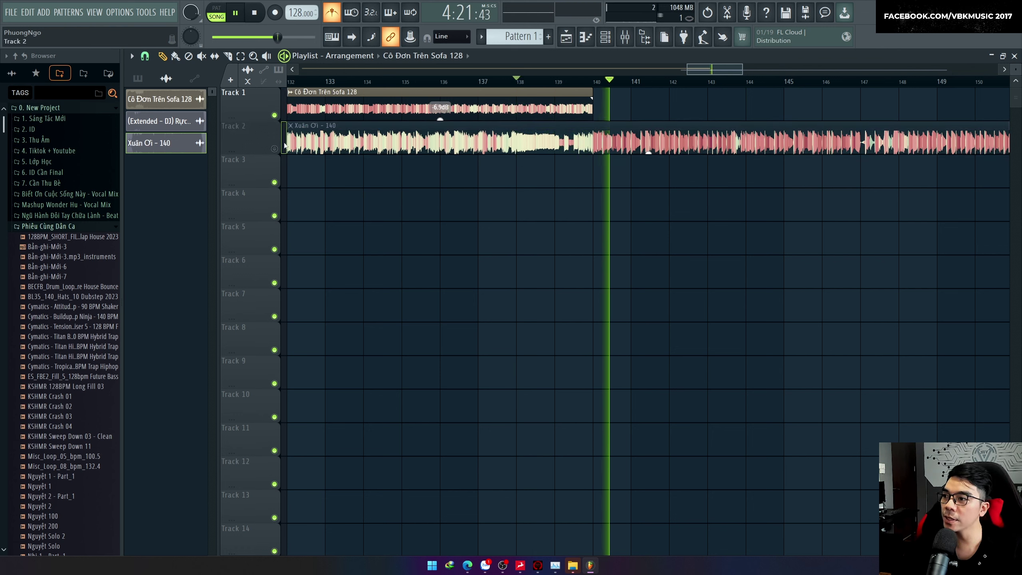
key(2)
scroll(775, 170, down, 2)
scroll(776, 170, down, 2)
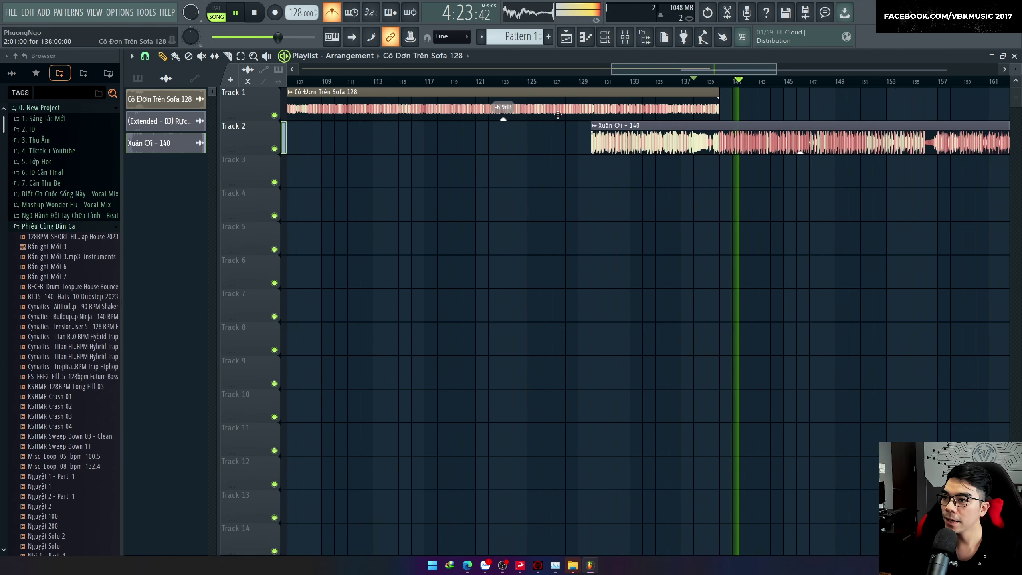
Stop playback and lower the gain of the Xuân Ơi – 140 clip to -7.0 dB.
key(space)
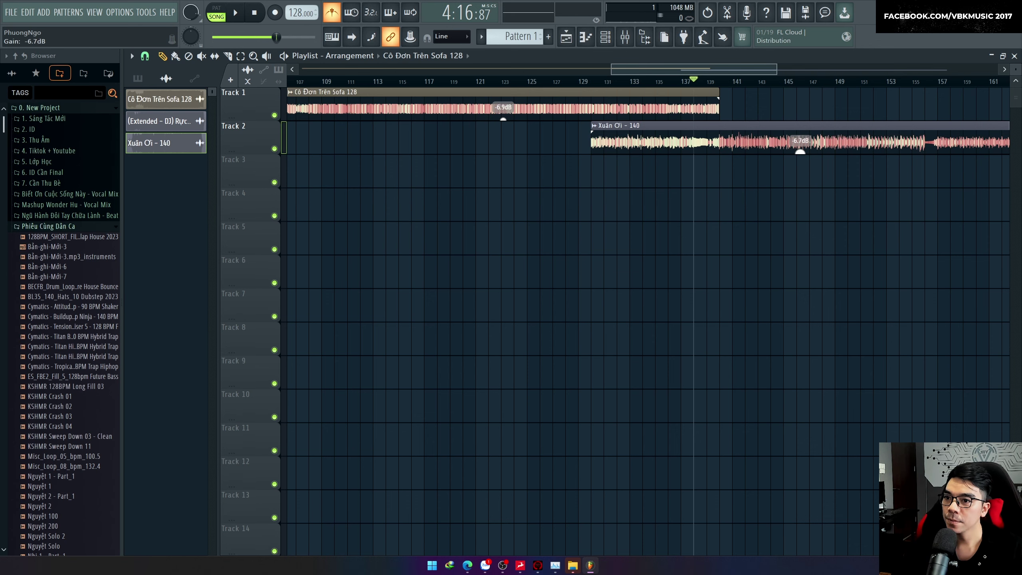
scroll(723, 141, up, 3)
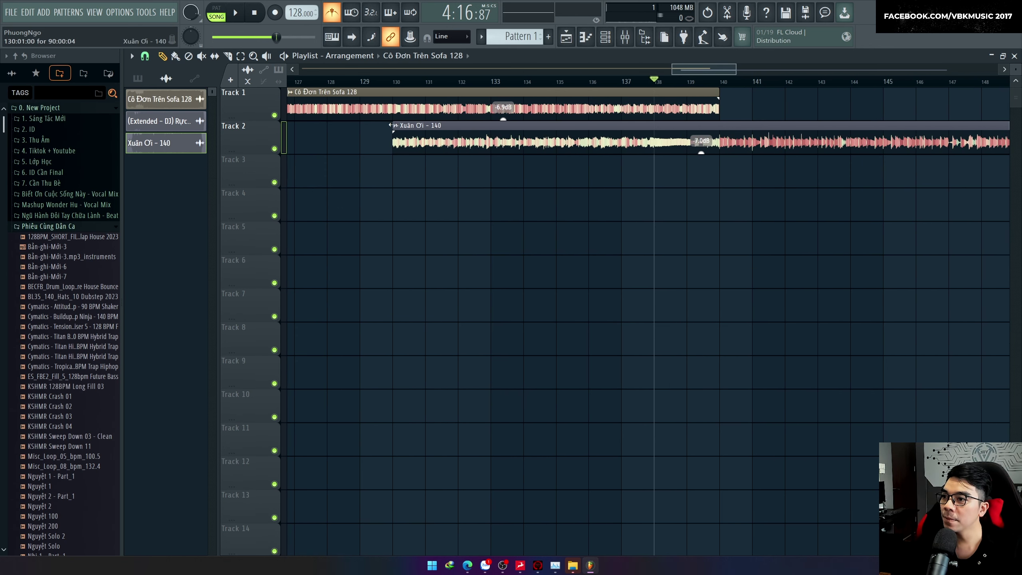
Mark the clips' overlap from bar 130 to 140 and trim the start of the Xuân Ơi – 140 clip to bar 140.
drag(390, 125, 422, 129)
key(ctrl+z)
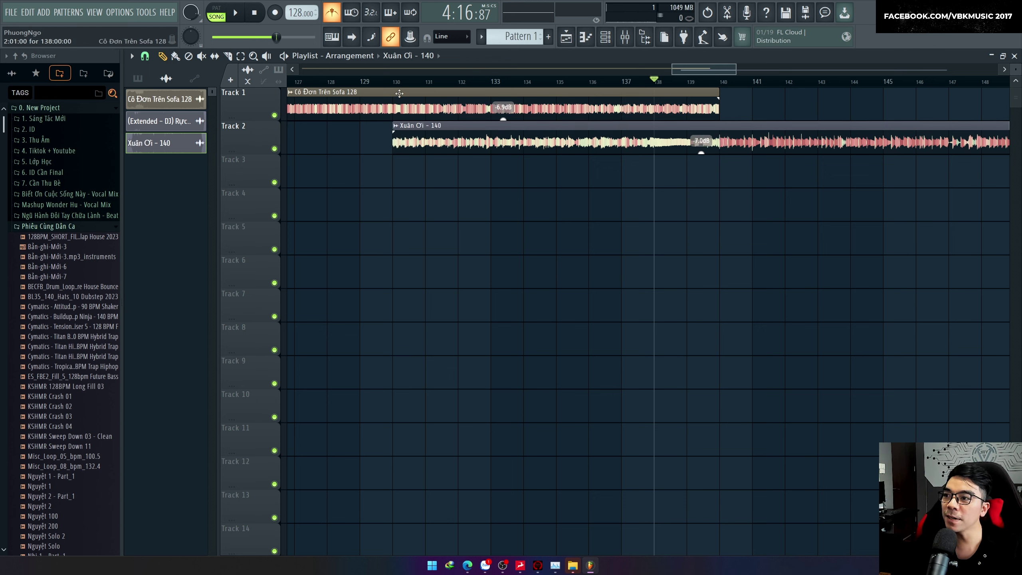
drag(393, 84, 719, 100)
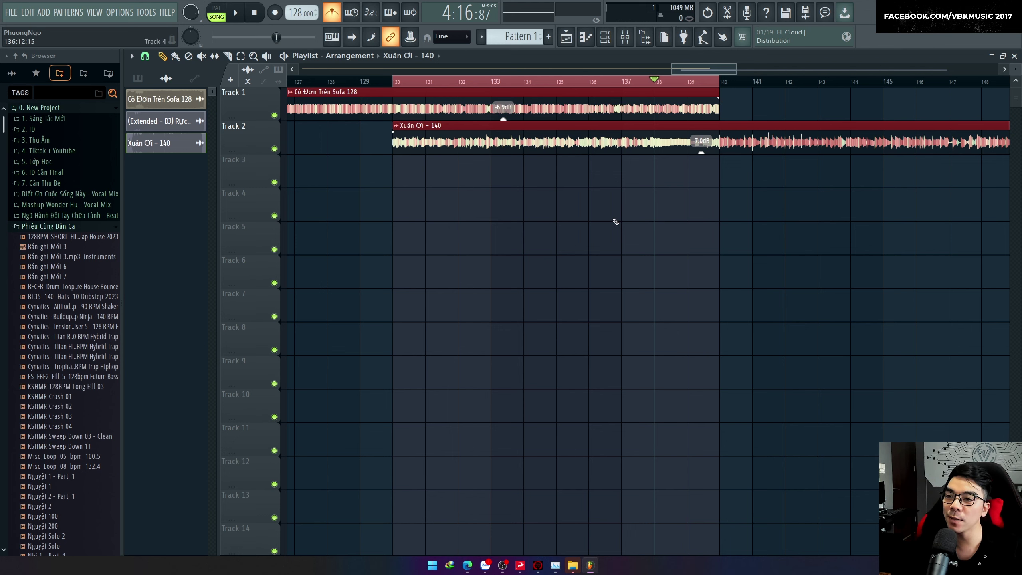
key(ctrl+d)
drag(390, 125, 642, 144)
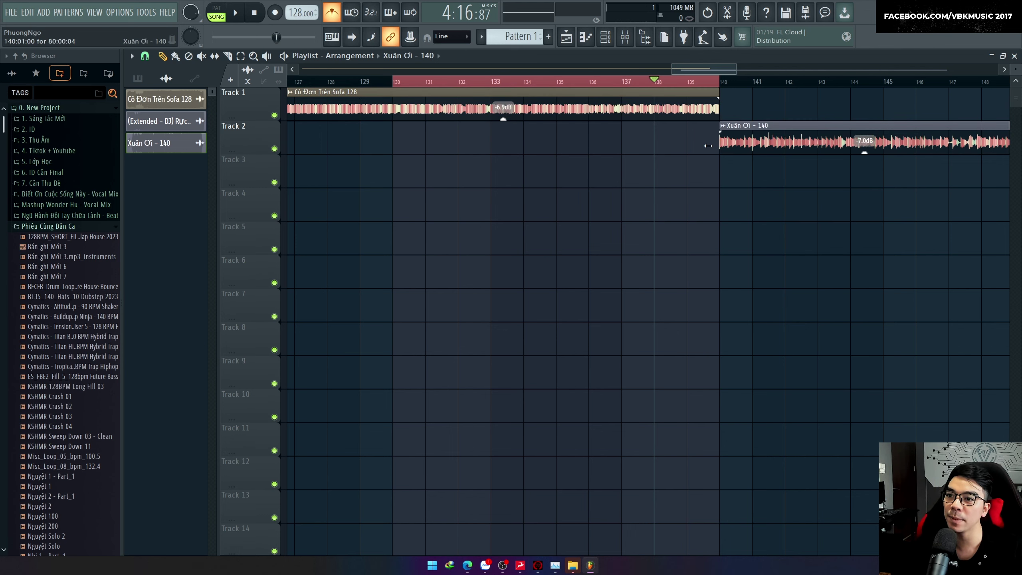
Play the transition between the two clips from bar 138, selecting all clips and clearing the selection.
key(ctrl+a)
right_click(649, 209)
key(ctrl+a)
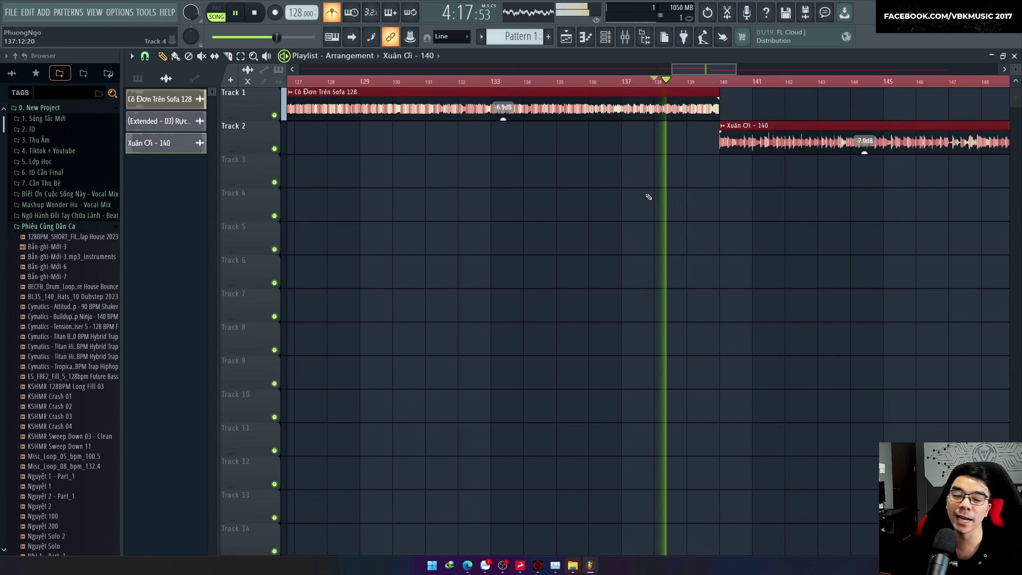
right_click(649, 196)
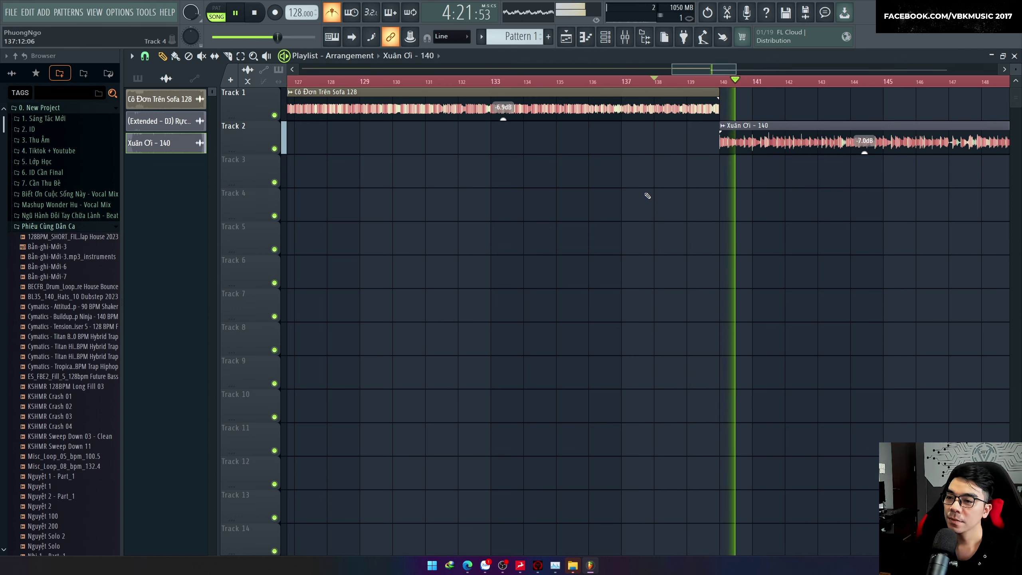
Stop playback, mark bars 133 to 140, and create a tempo automation clip over that range.
key(space)
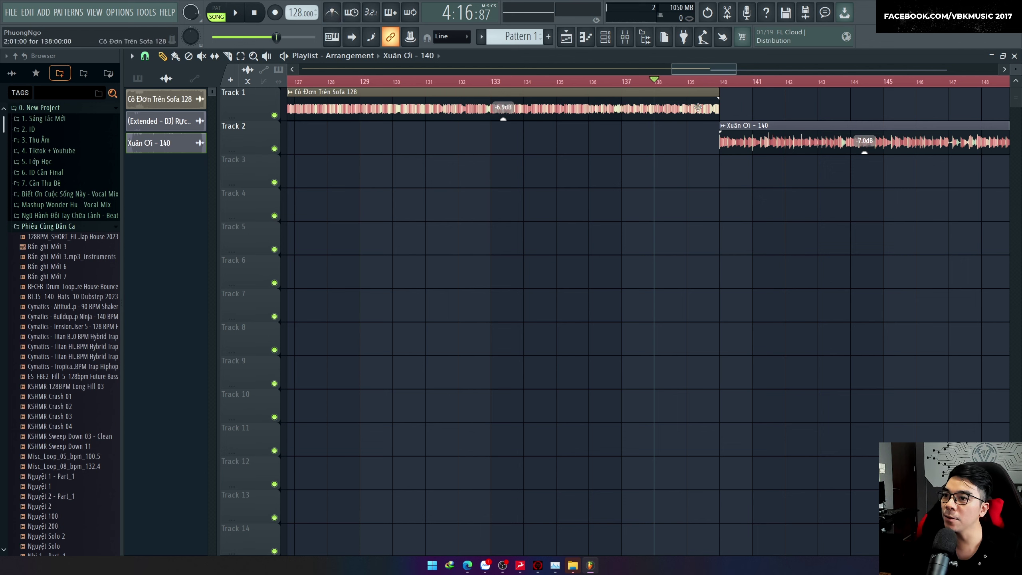
drag(494, 83, 722, 106)
key(space)
click(494, 82)
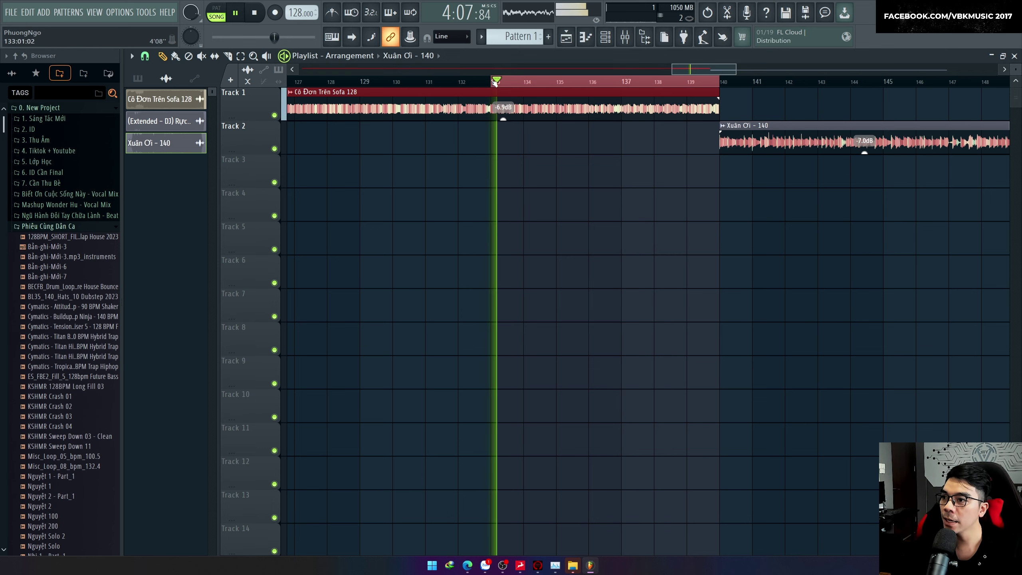
key(space)
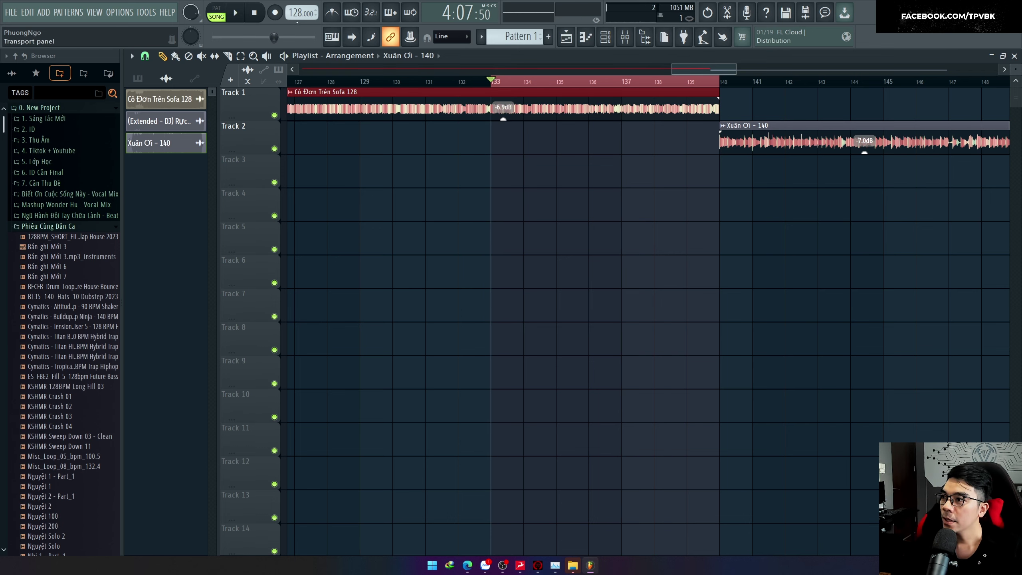
right_click(295, 15)
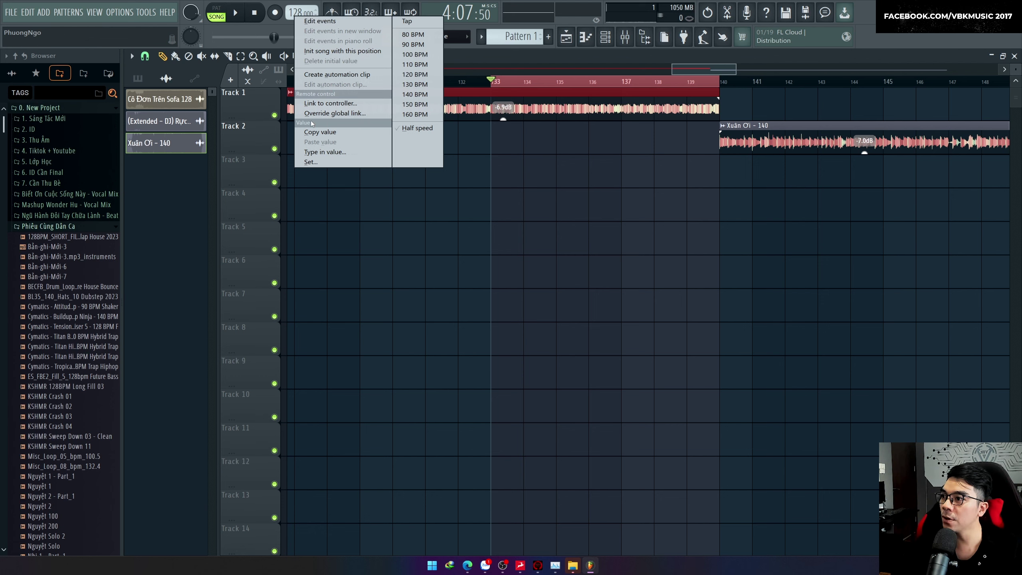
click(326, 75)
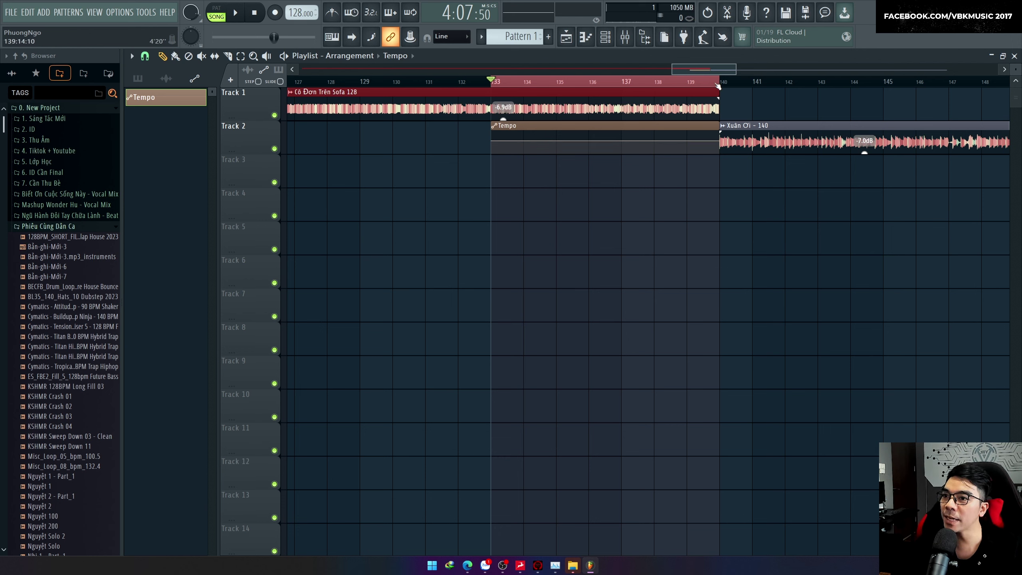
Clear the bar selection, select all clips at bar 140, and set the project tempo to 140 BPM without restretching the channels.
click(723, 155)
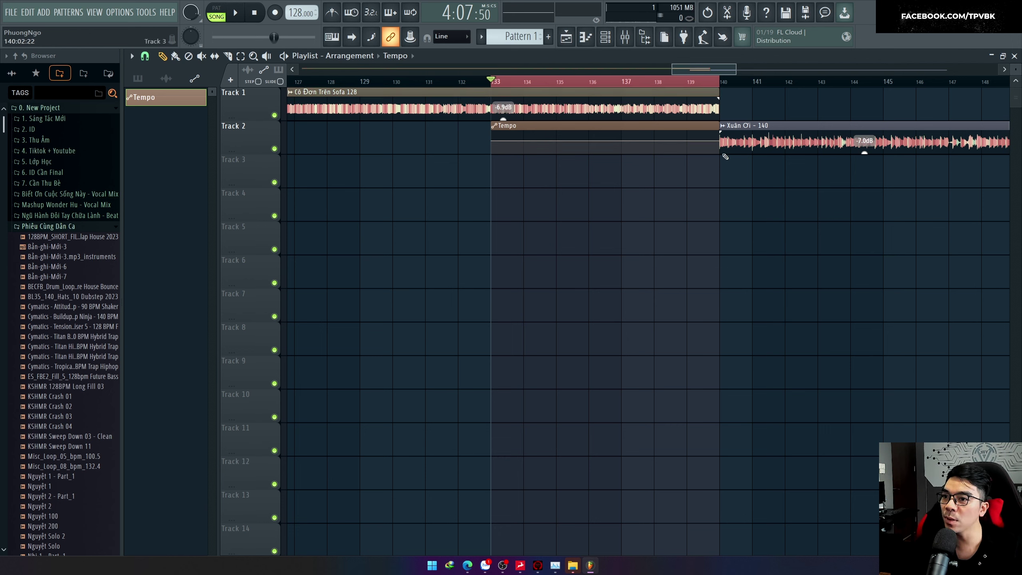
double_click(720, 84)
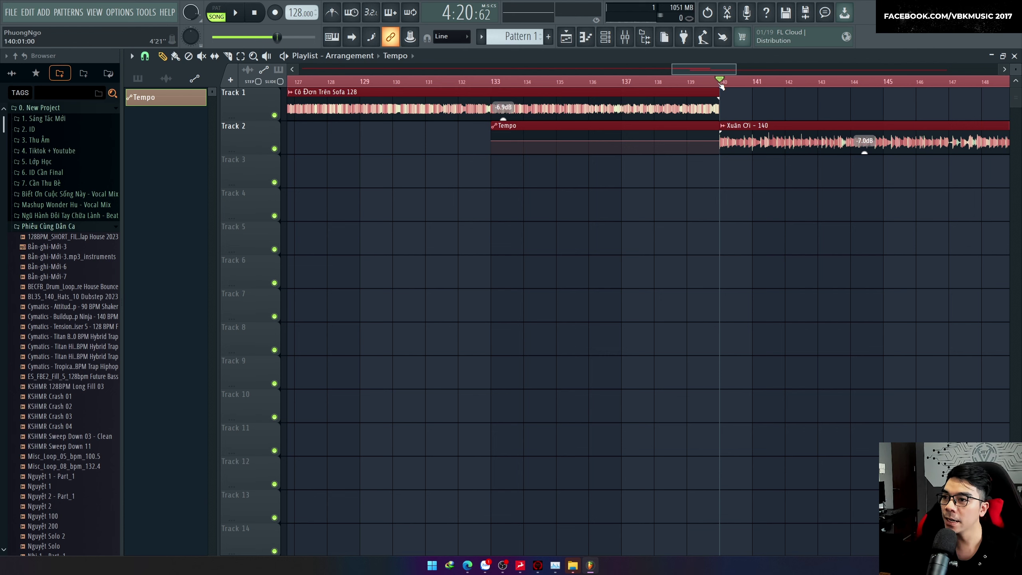
right_click(298, 11)
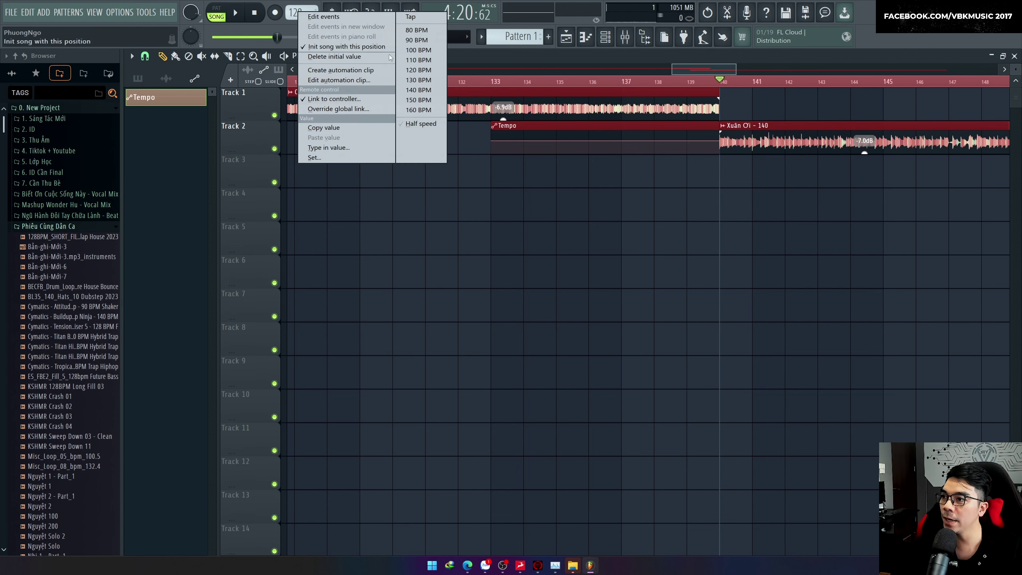
click(415, 91)
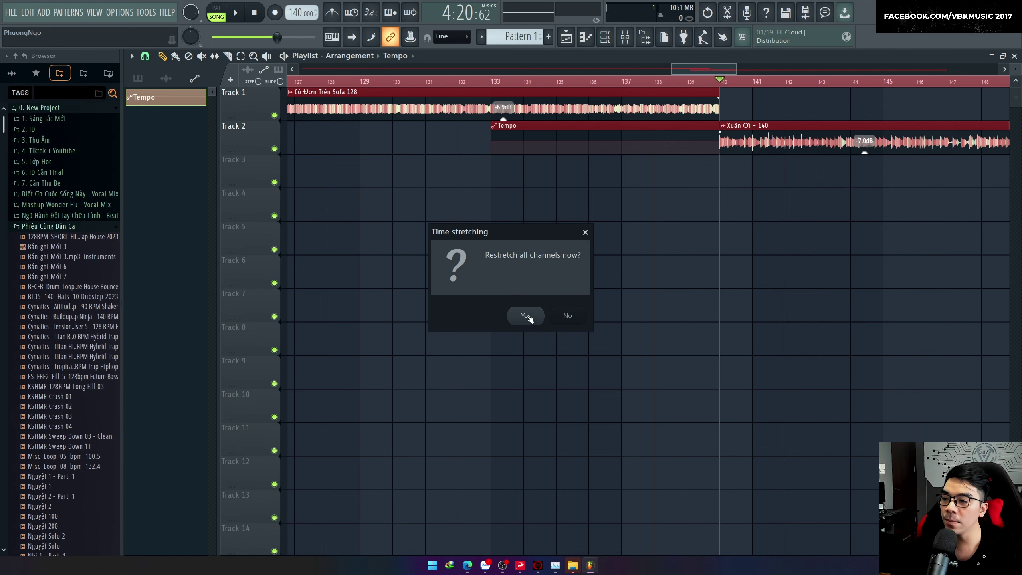
click(567, 315)
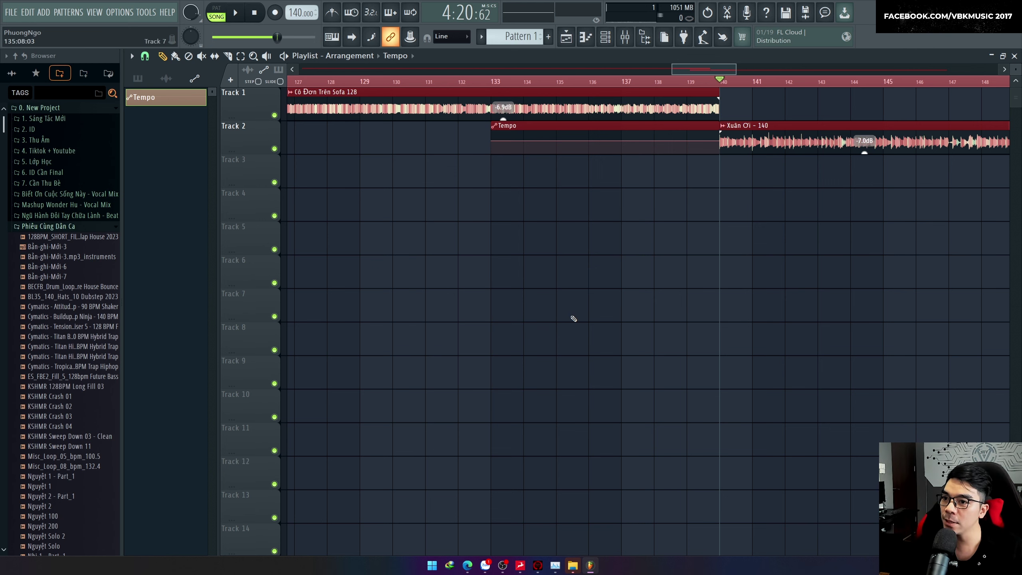
Copy the 140 BPM tempo value and paste it into the Tempo automation clip's end point at bar 140.
right_click(296, 13)
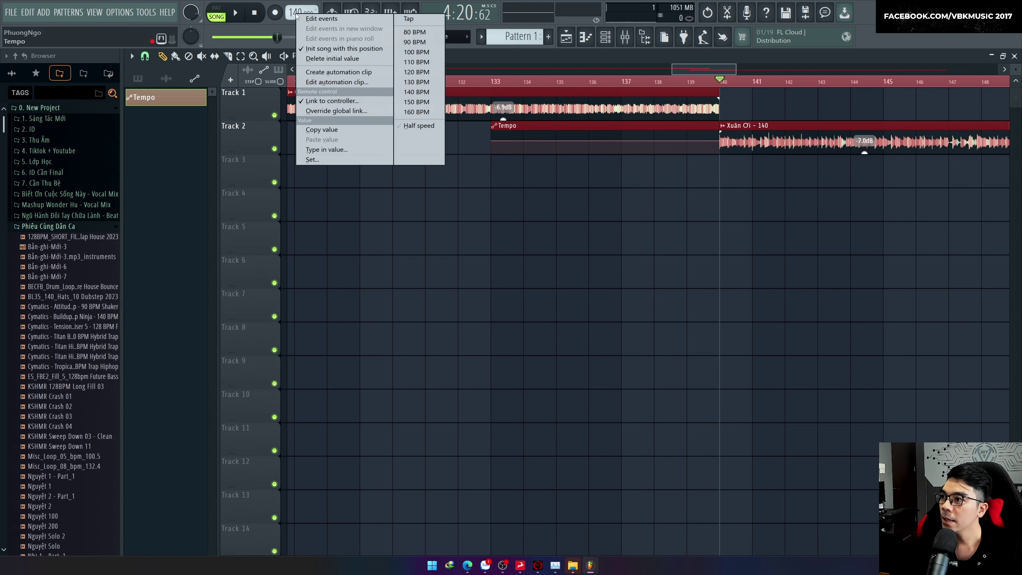
click(318, 131)
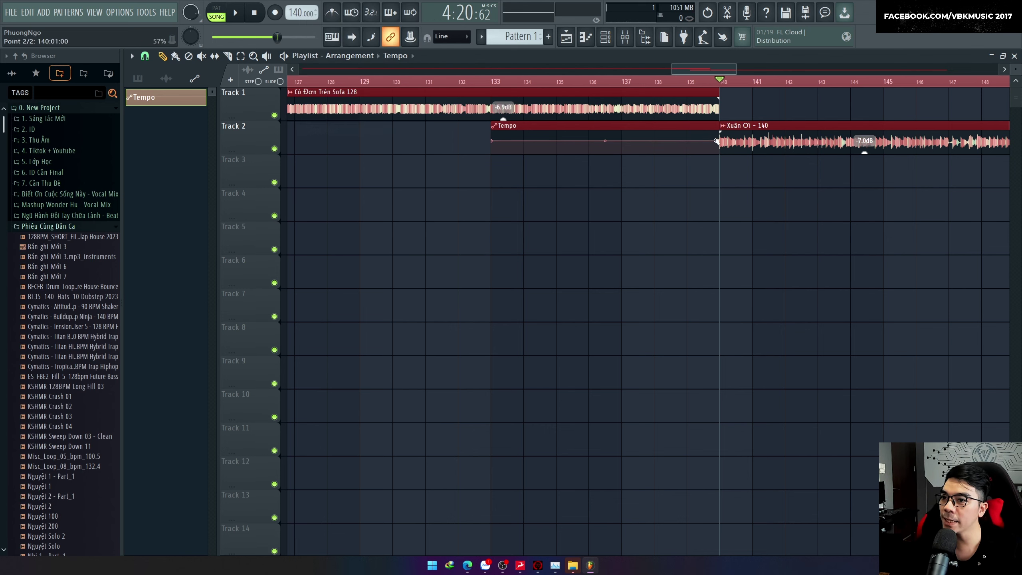
right_click(720, 140)
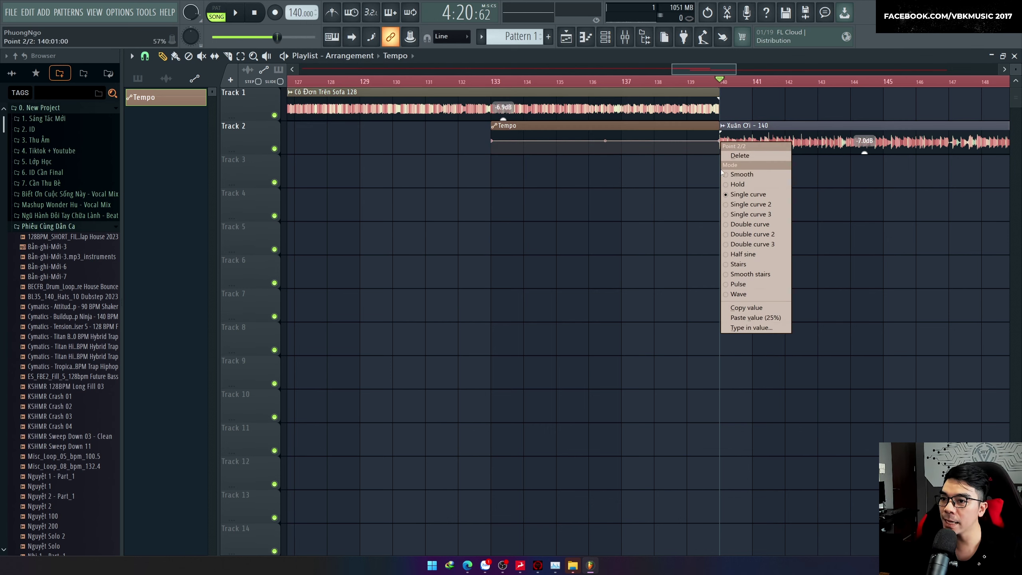
click(743, 319)
Play the tempo ramp from bar 133 through the transition at bar 140.
scroll(463, 176, down, 2)
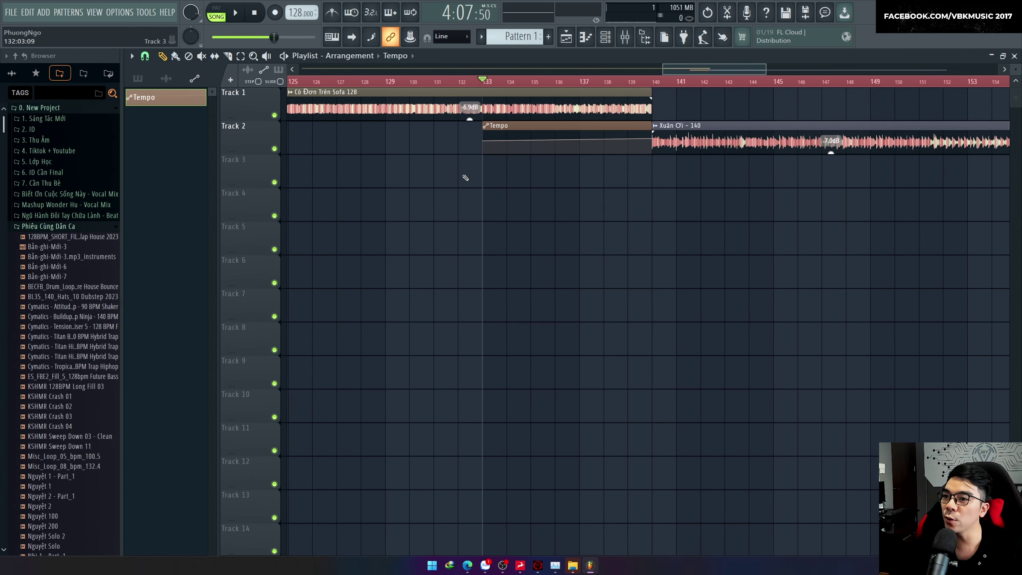
key(space)
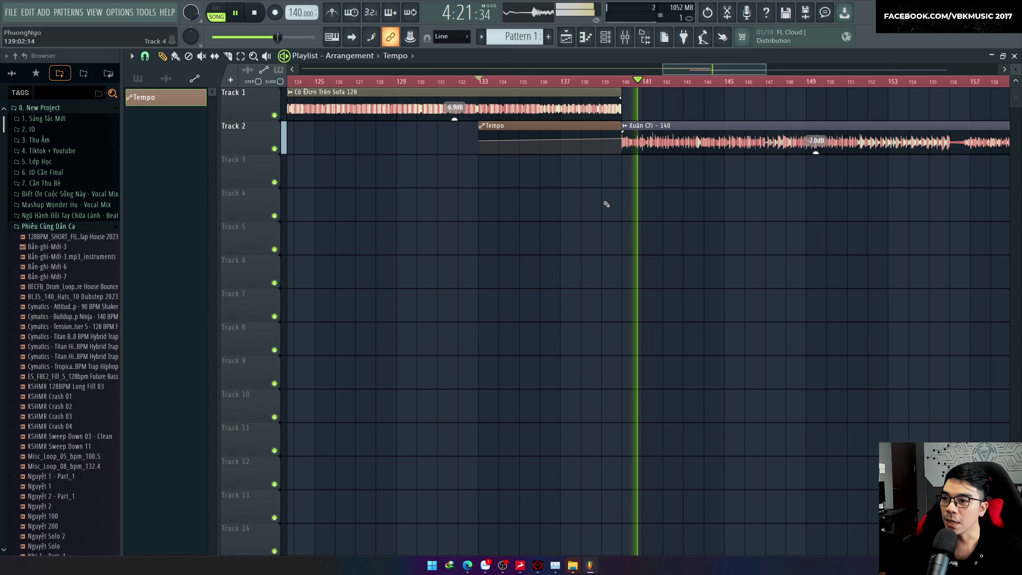
key(space)
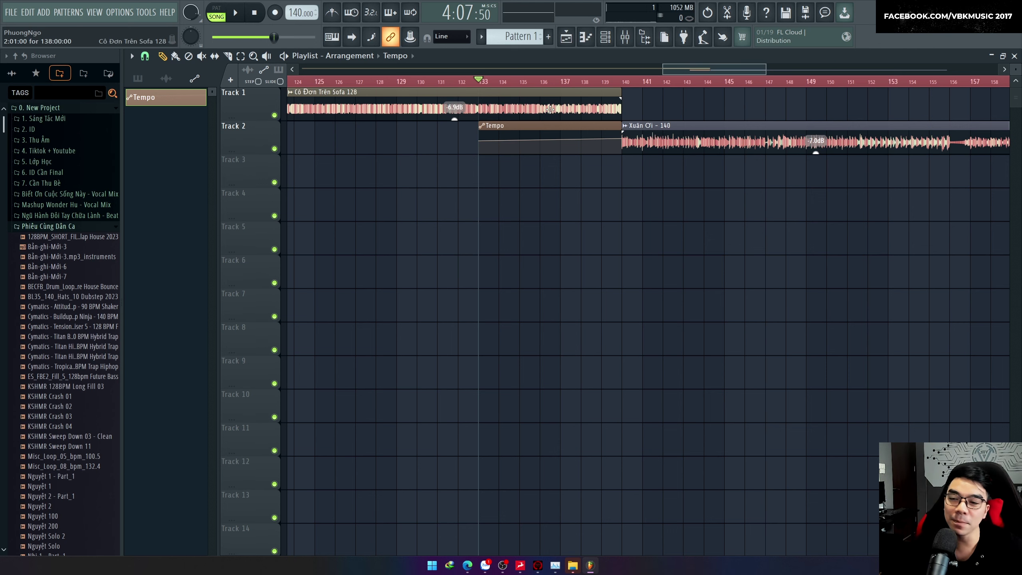
double_click(537, 108)
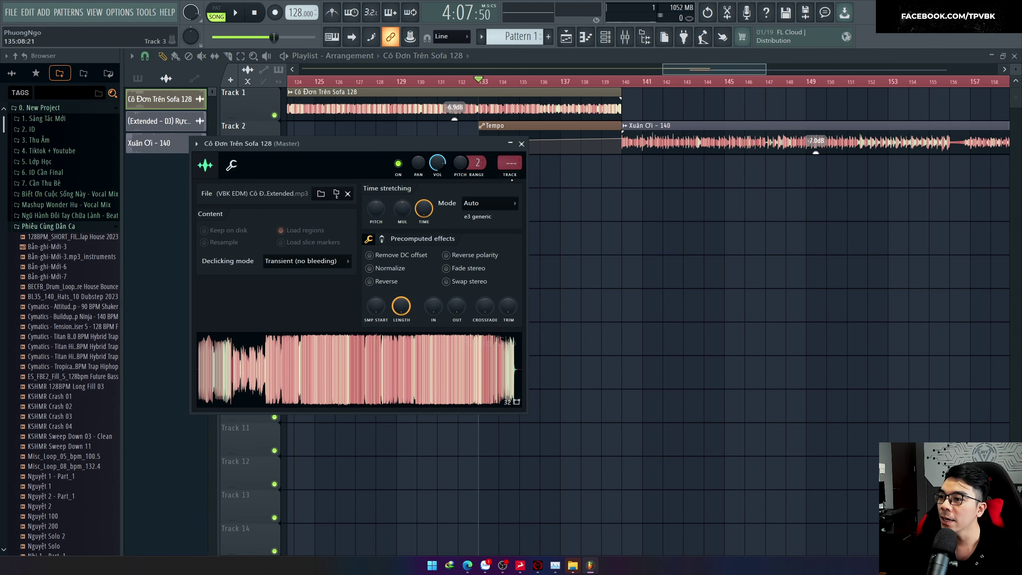
click(479, 205)
key(Escape)
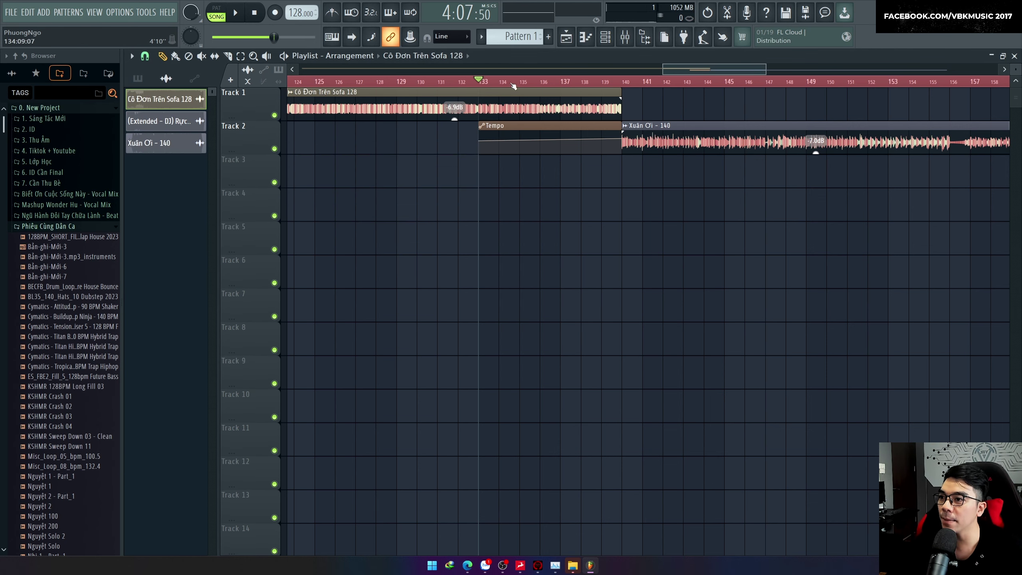
Play the end of the tempo ramp and set the Cô Đơn Trên Sofa 128 clip's time-stretching mode to Stretch.
key(space)
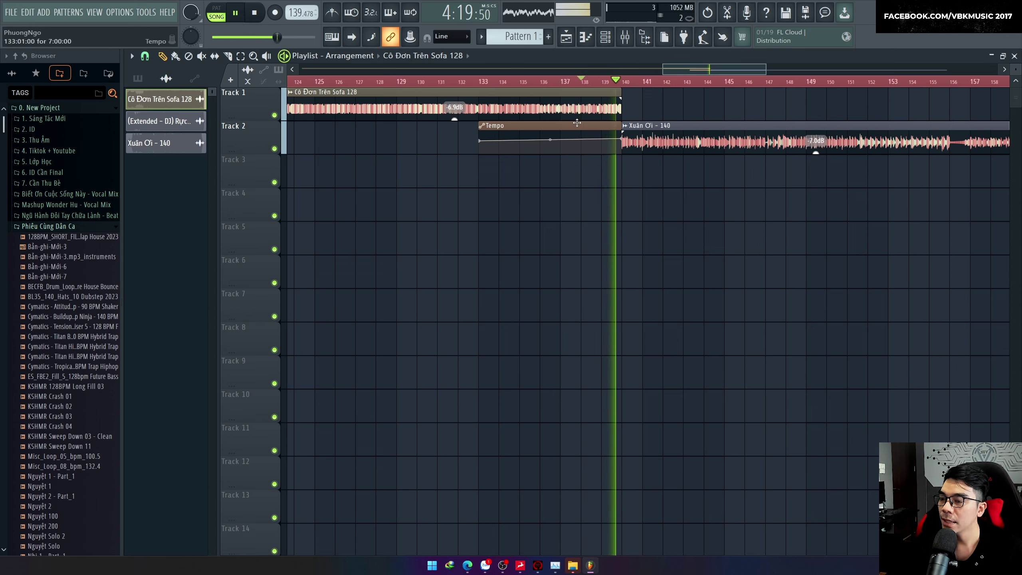
double_click(549, 108)
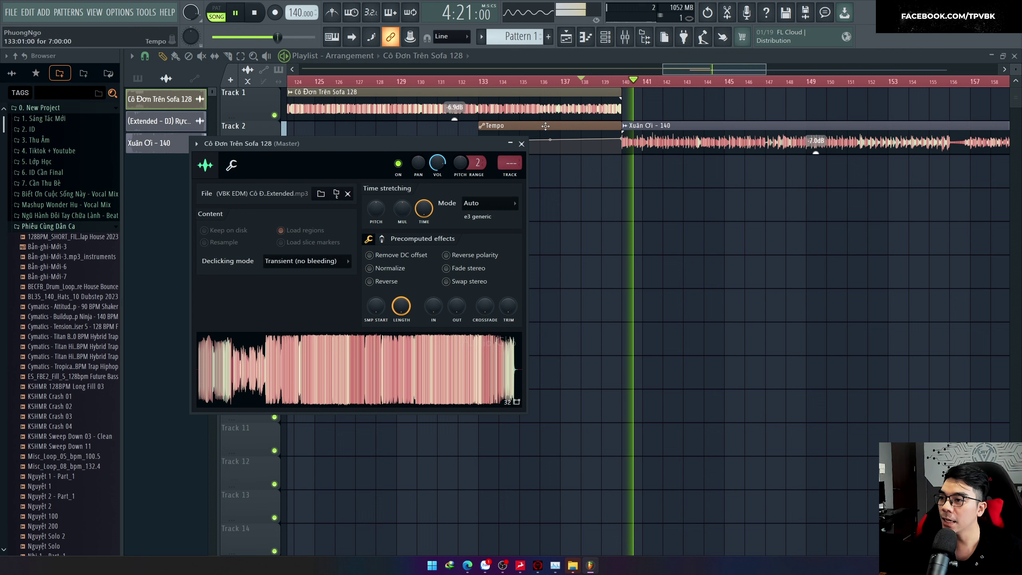
key(space)
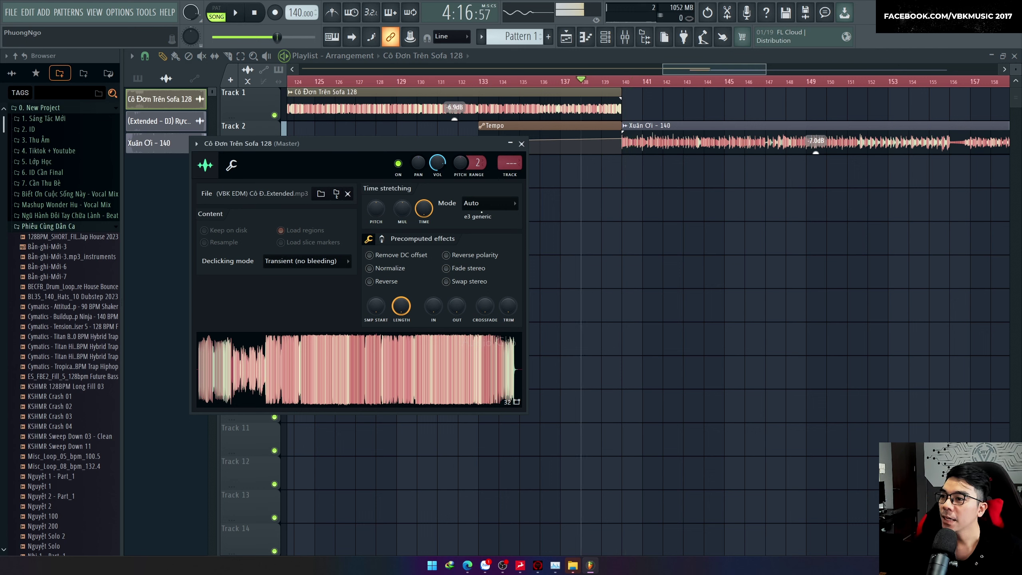
click(483, 205)
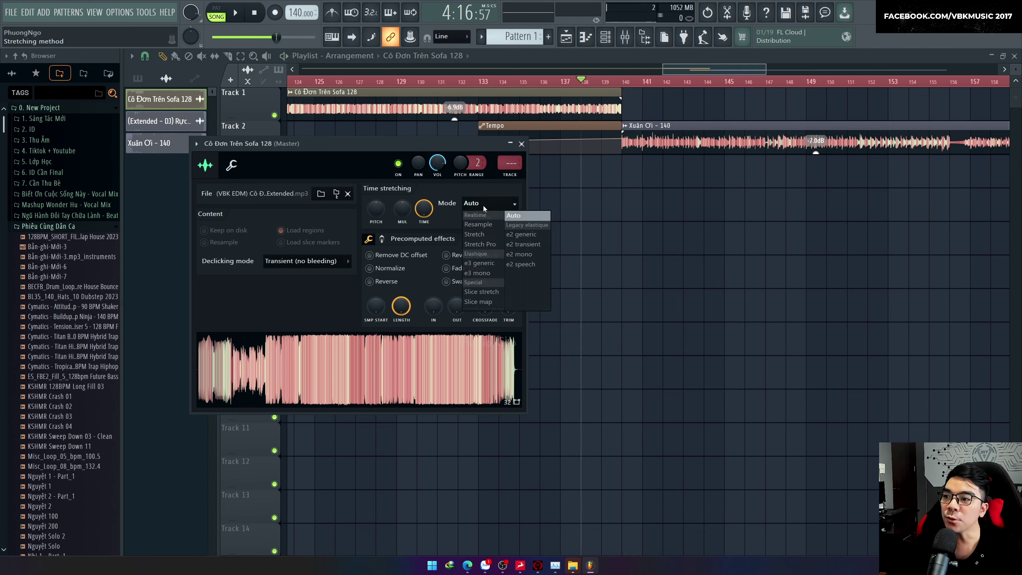
click(479, 234)
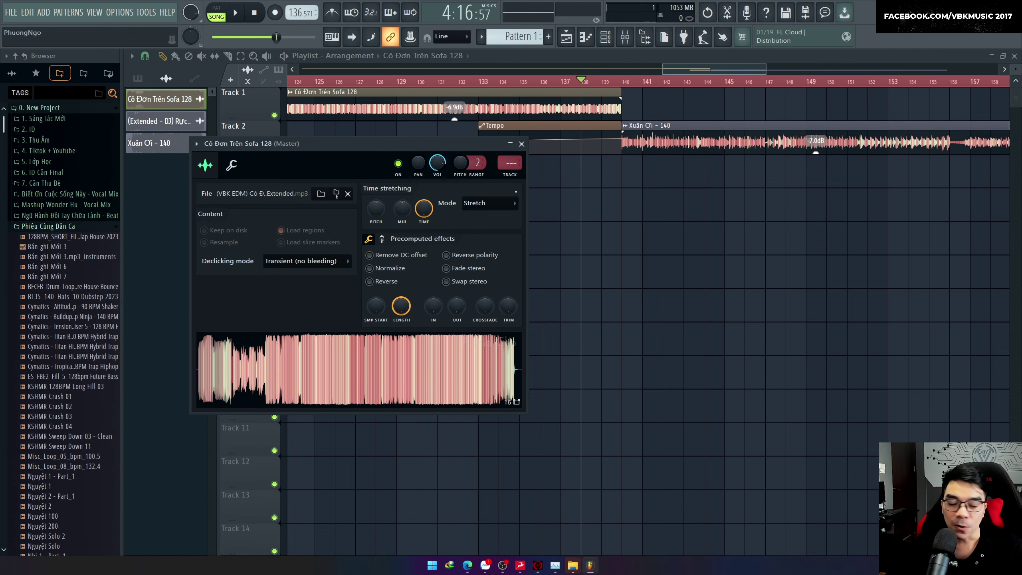
click(521, 144)
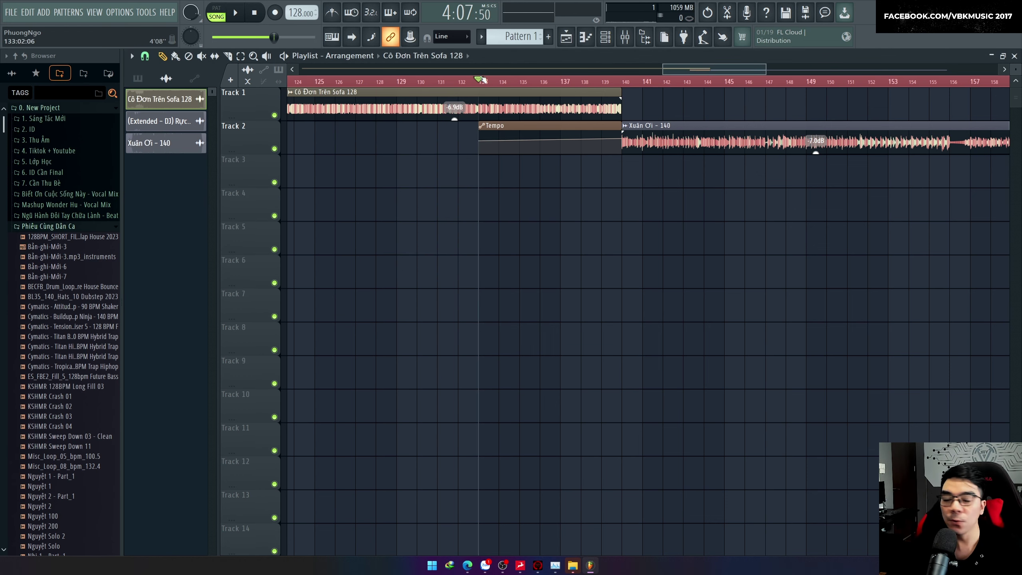
Listen to the tempo ramp from bar 133 and the transition from bar 137.
key(space)
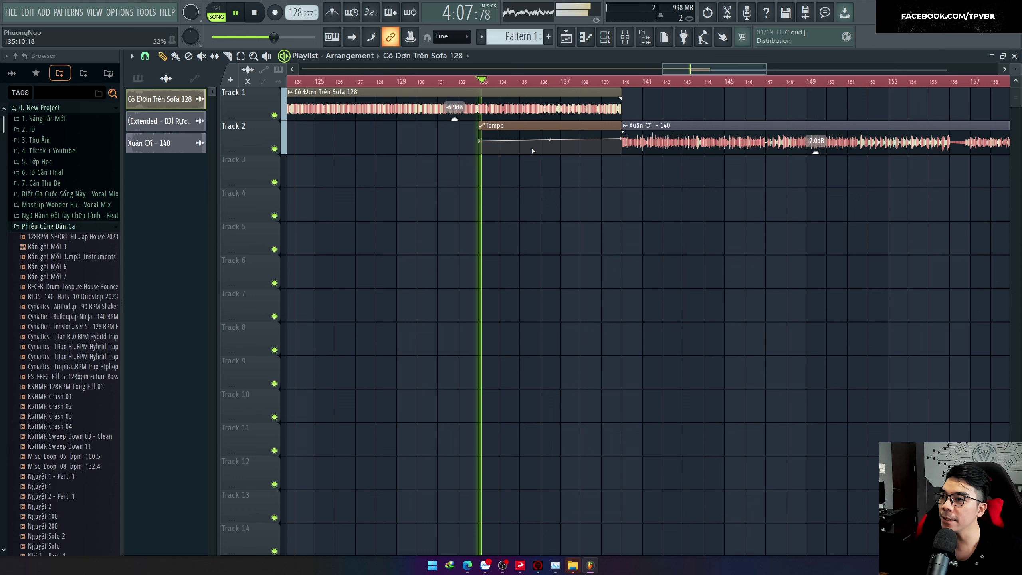
click(560, 81)
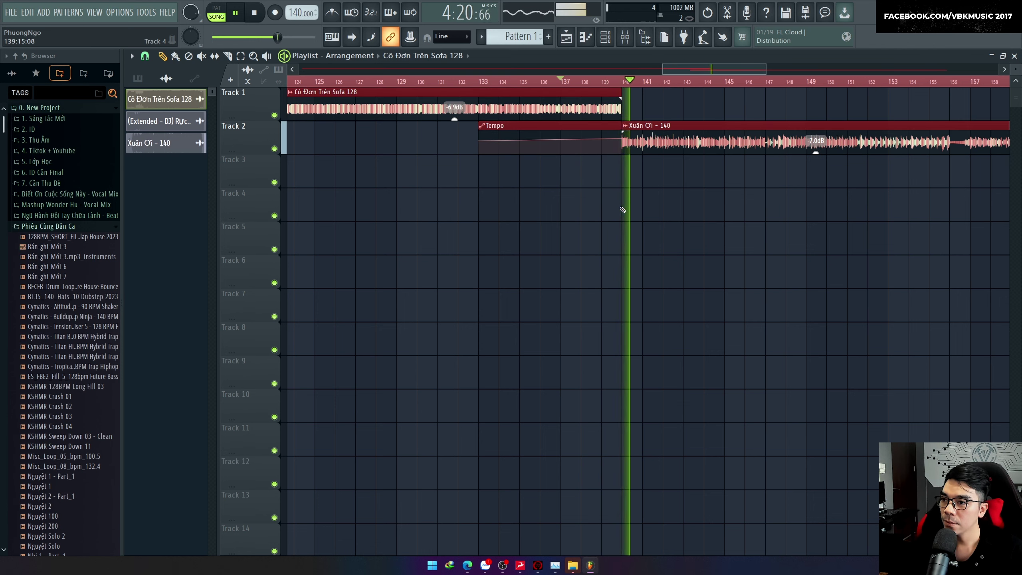
key(space)
Move the Xuân Ơi – 140 clip to Track 3, extend its start to bar 133, and shape a curved fade-in ending near bar 140.
drag(654, 142, 475, 178)
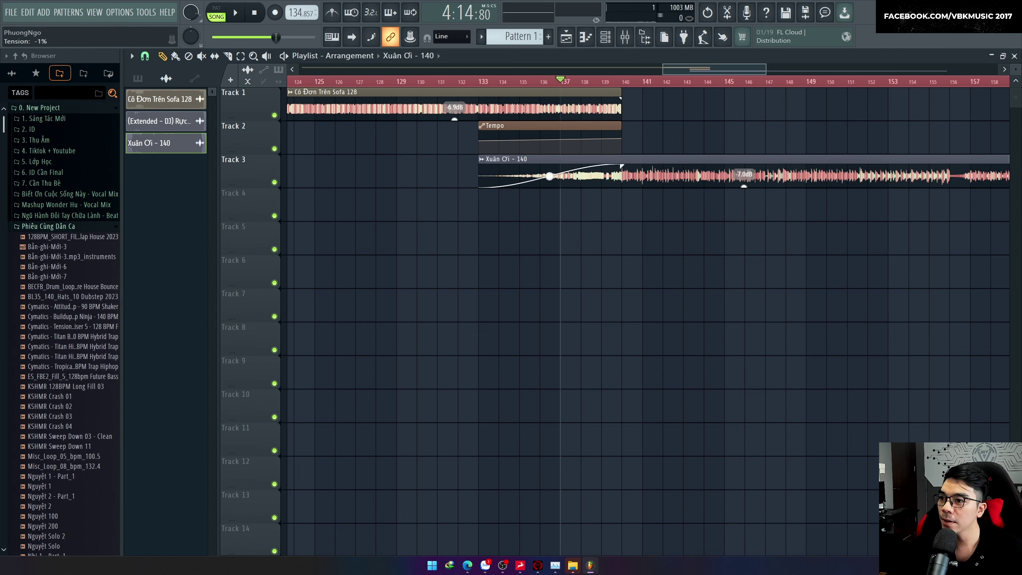
key(space)
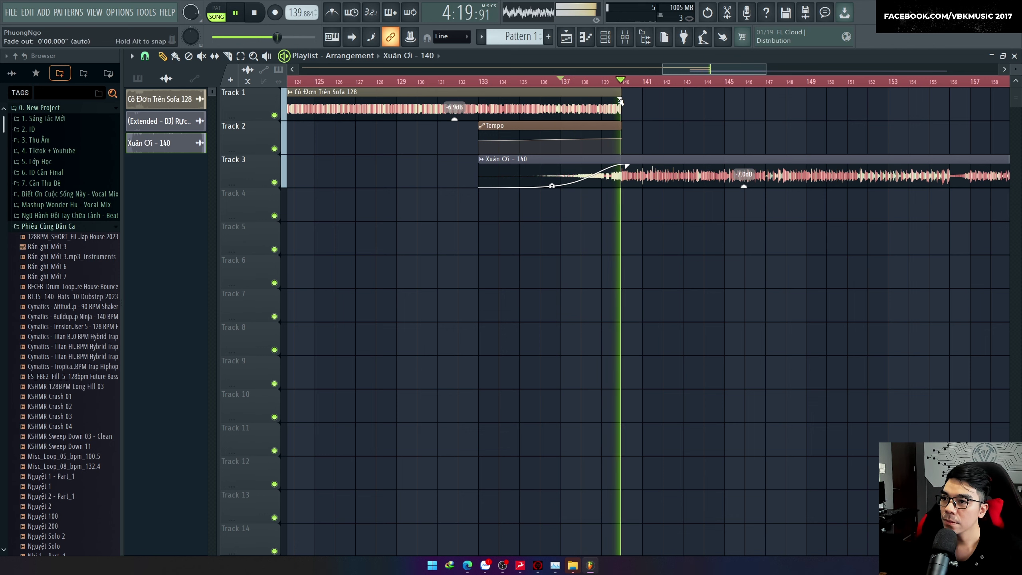
key(space)
Try a short fade-out at the end of the Cô Đơn Trên Sofa 128 clip during playback and remove it.
key(space)
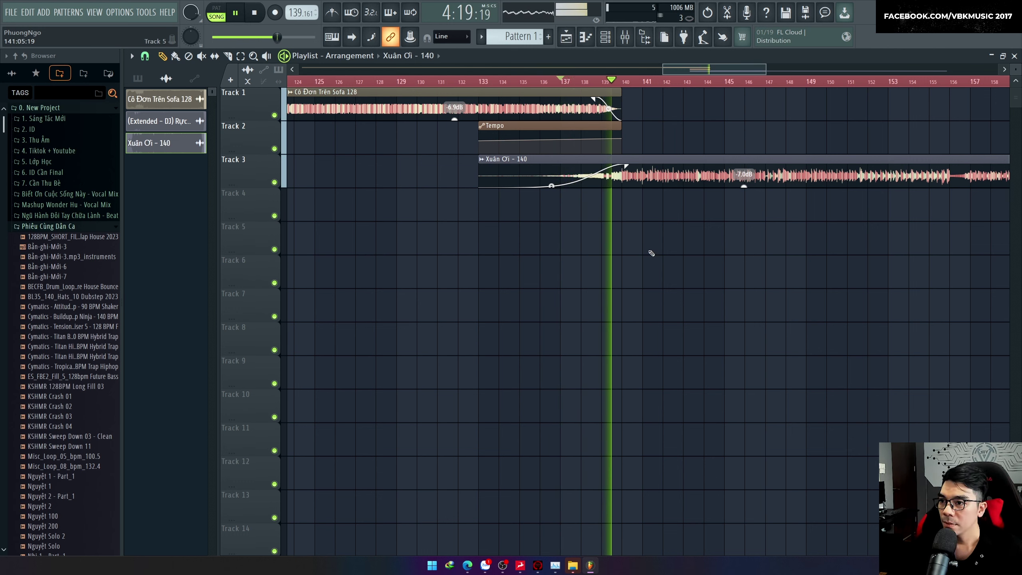
drag(599, 99, 620, 98)
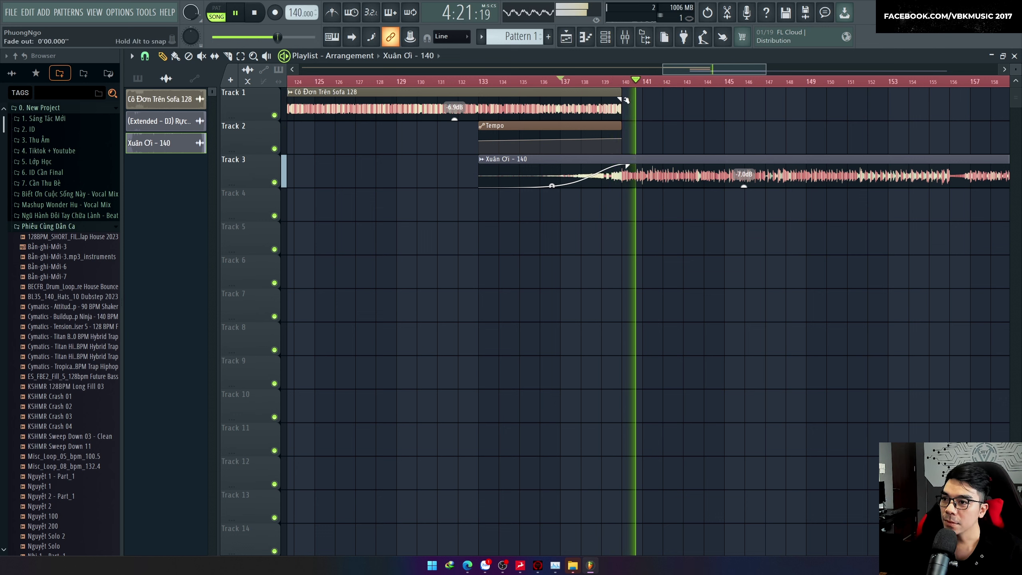
key(space)
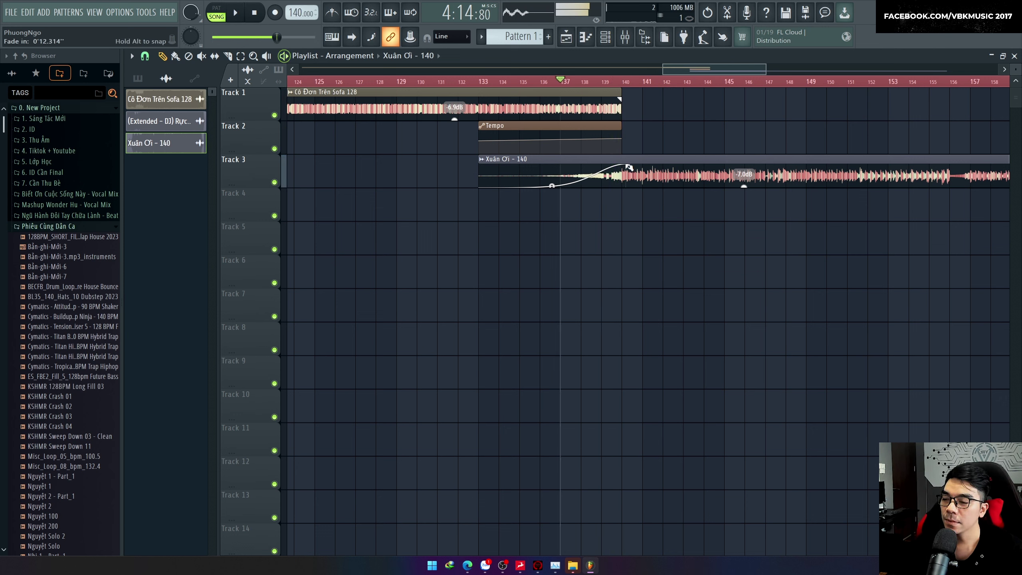
Place the favourite sample KSHMR Crash 01 at bar 140 on Track 4 and add a reversed KSHMR Crash 02 on Track 6.
click(36, 74)
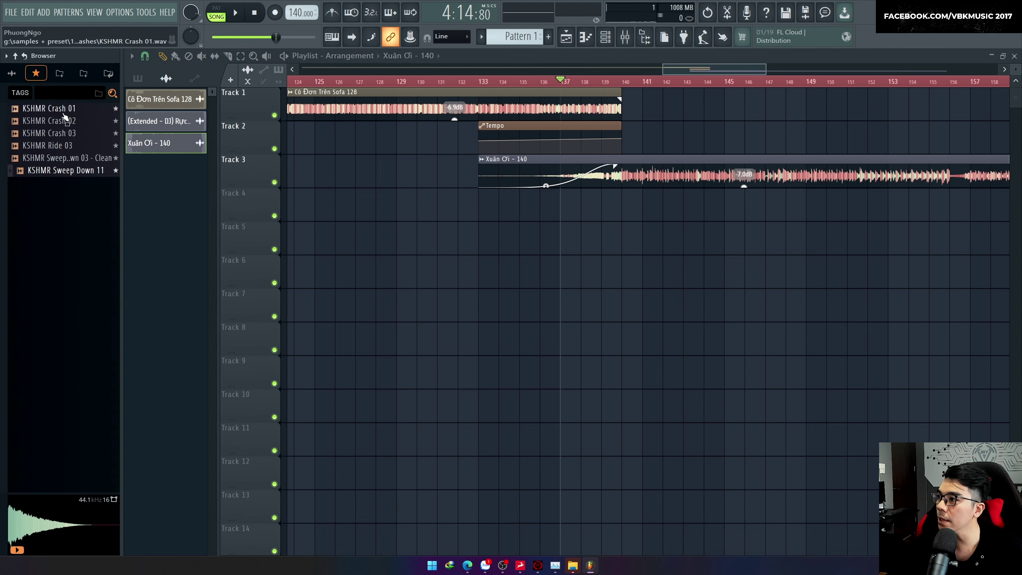
drag(54, 108, 555, 269)
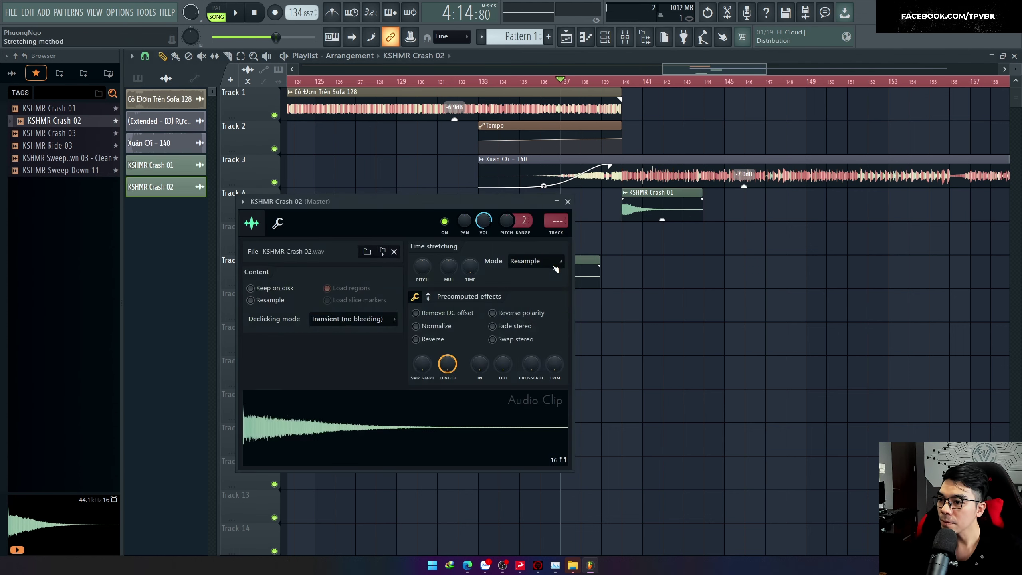
click(432, 342)
click(568, 202)
Move the reversed KSHMR Crash 02 clip to Track 4 so it ends at bar 140, where KSHMR Crash 01 starts.
scroll(596, 258, up, 5)
drag(568, 275, 671, 251)
scroll(640, 225, up, 5)
scroll(623, 202, down, 4)
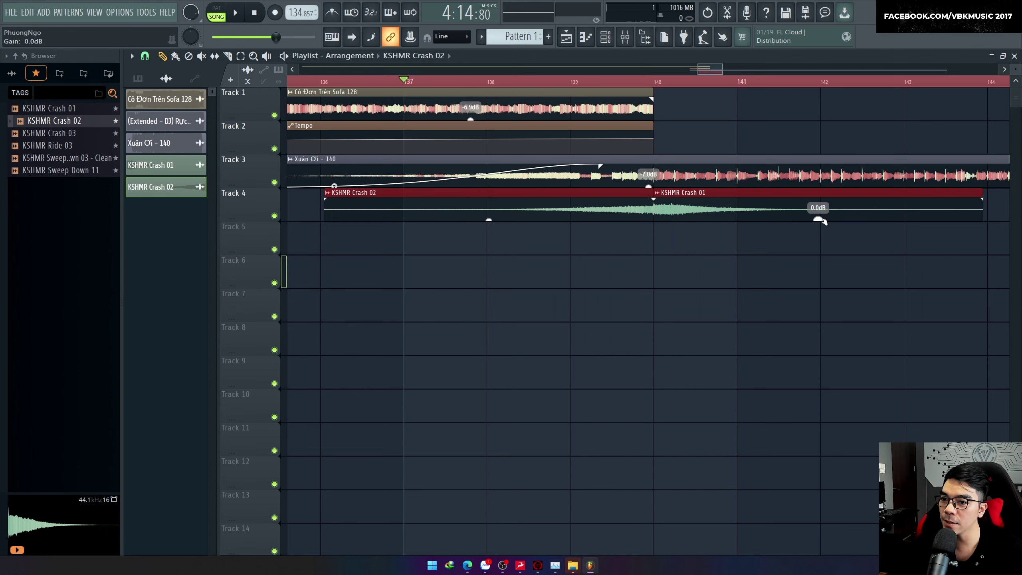
Lower the gain of both KSHMR Crash clips to -4.8 dB and clear the selection.
drag(821, 219, 821, 235)
scroll(687, 271, down, 4)
ctrl+click(684, 271)
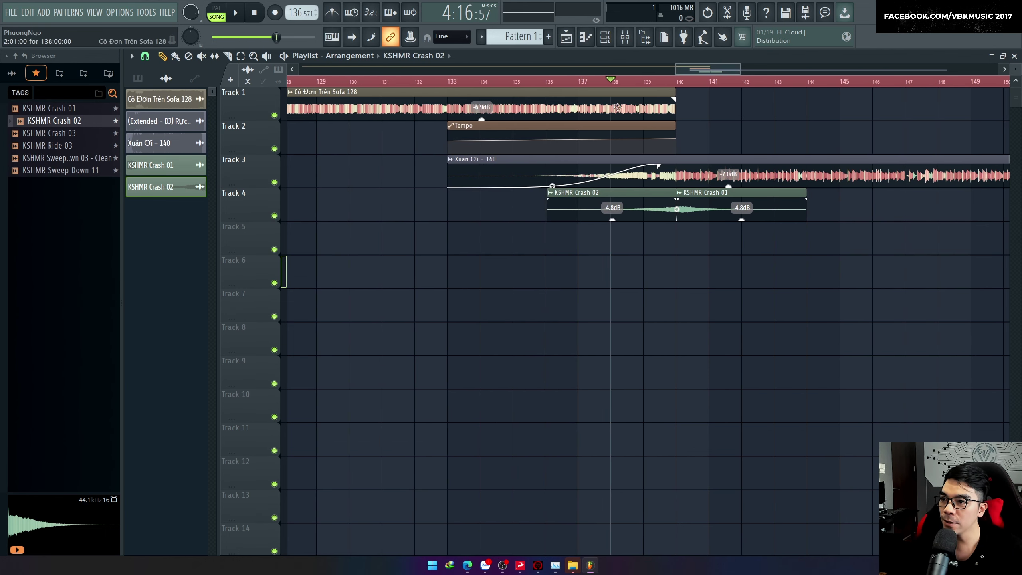
Set the time-stretching mode of the KSHMR Crash 02 clip to Stretch and play it briefly.
key(space)
key(space)
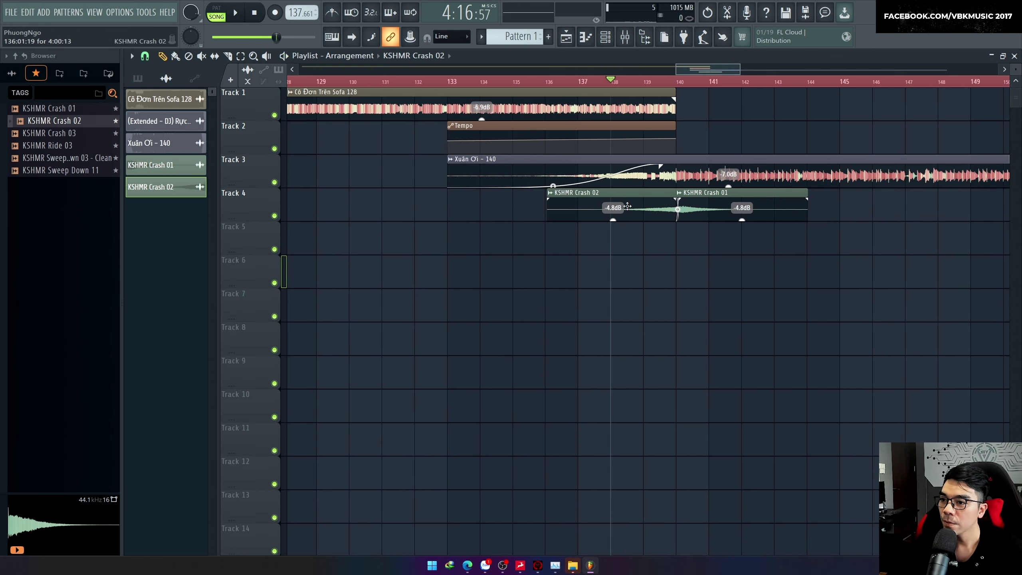
double_click(627, 206)
click(525, 261)
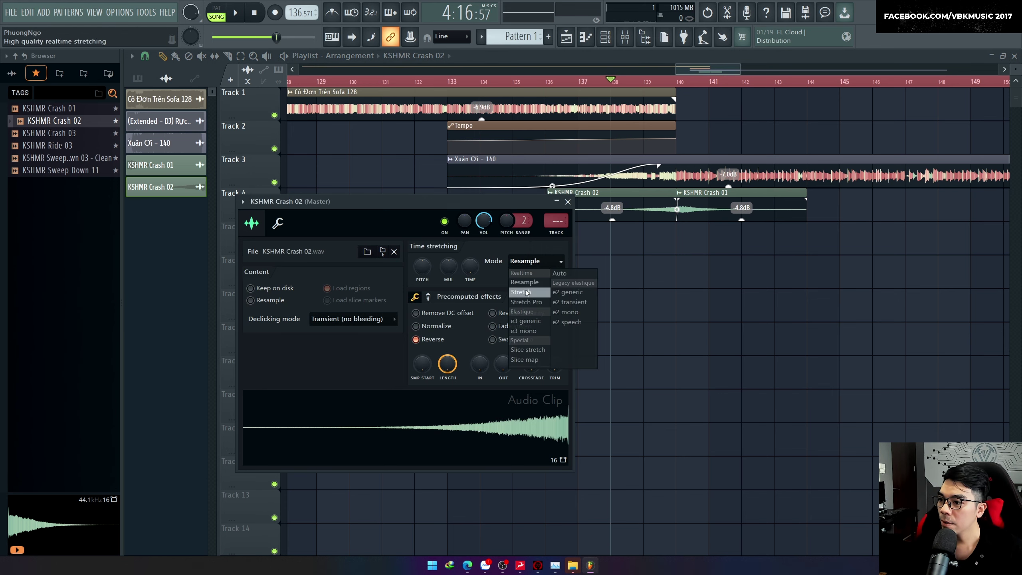
click(528, 293)
key(Escape)
key(space)
key(space)
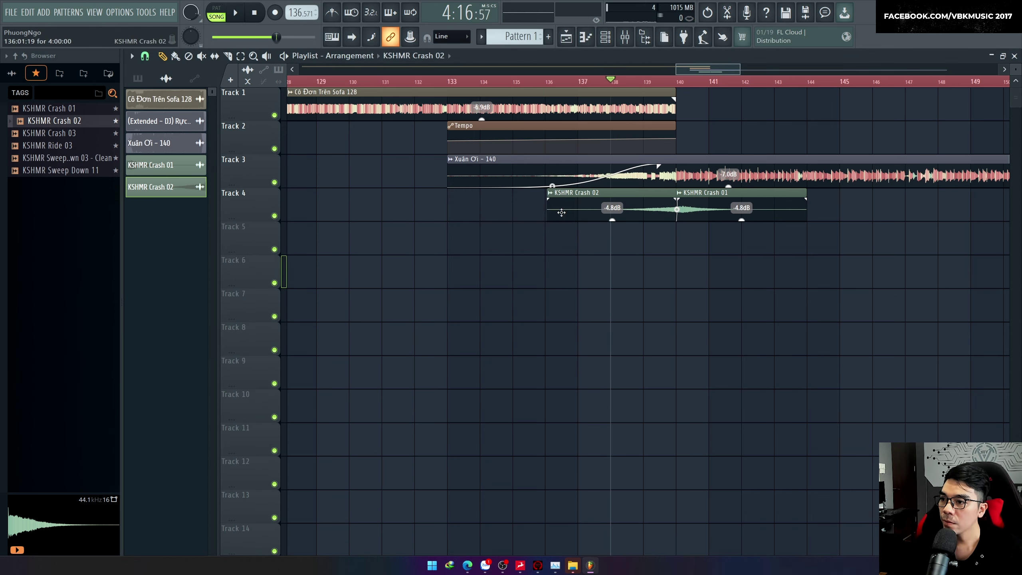
Move the reversed KSHMR Crash 02 clip down to Track 5, still ending at bar 140, and play through the transition.
scroll(561, 213, up, 3)
drag(673, 209, 673, 245)
scroll(827, 243, up, 5)
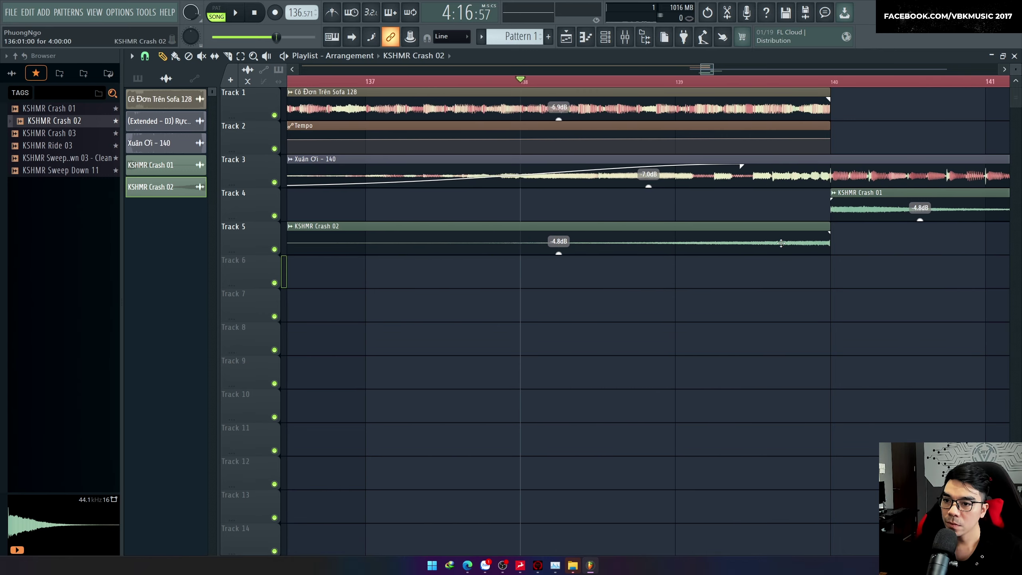
key(space)
scroll(725, 295, down, 7)
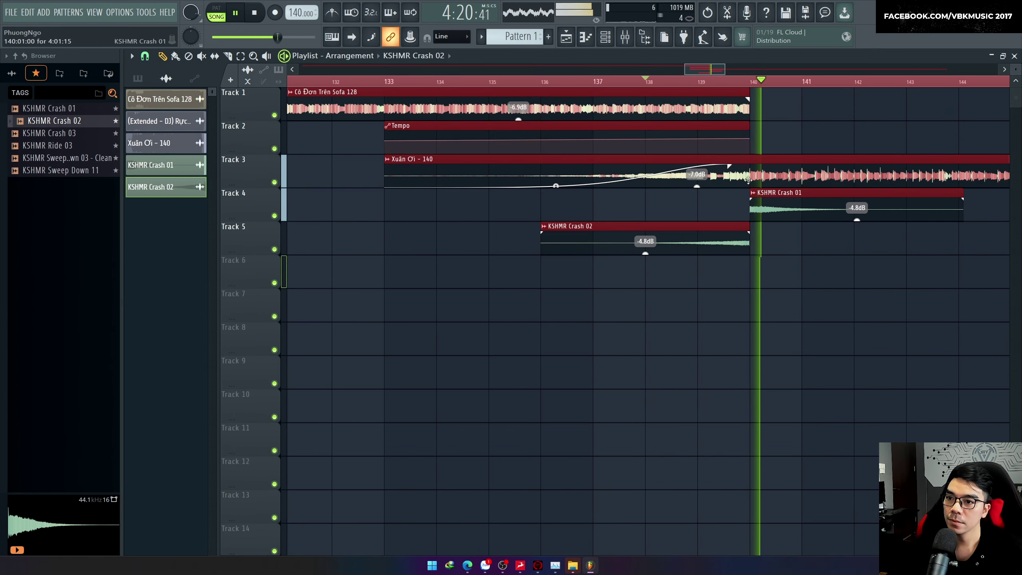
key(space)
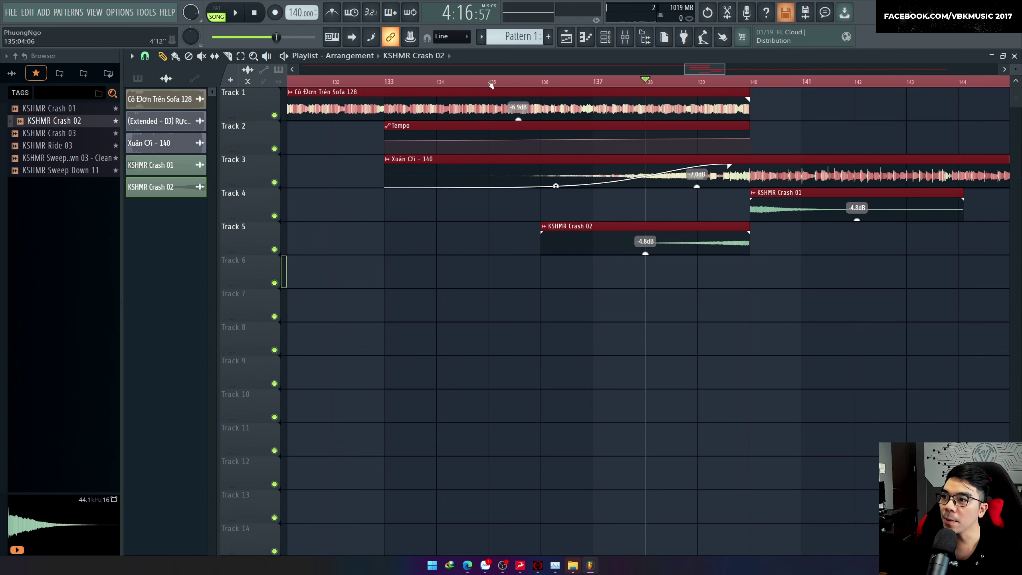
Add Fruity Parametric EQ 2 to the Master mixer track.
key(F9)
key(space)
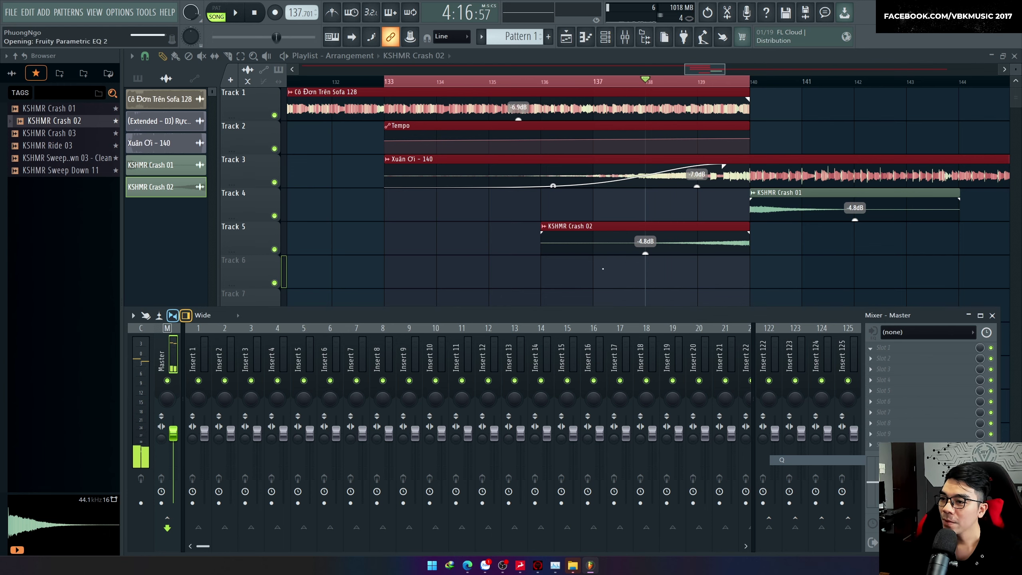
click(540, 124)
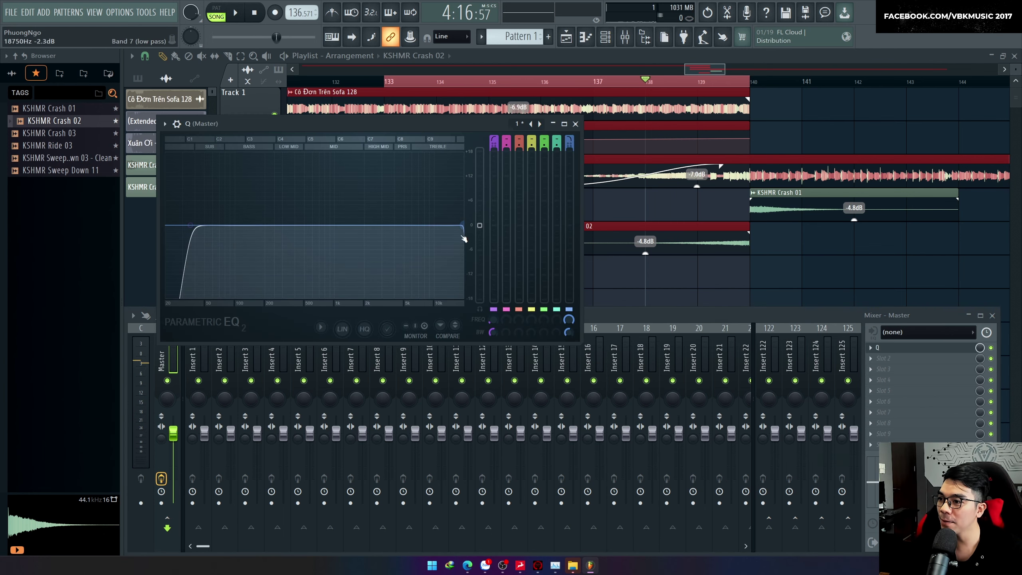
Create an automation clip for the Master EQ's Band 7 frequency and delete it from Track 4.
right_click(569, 319)
click(604, 408)
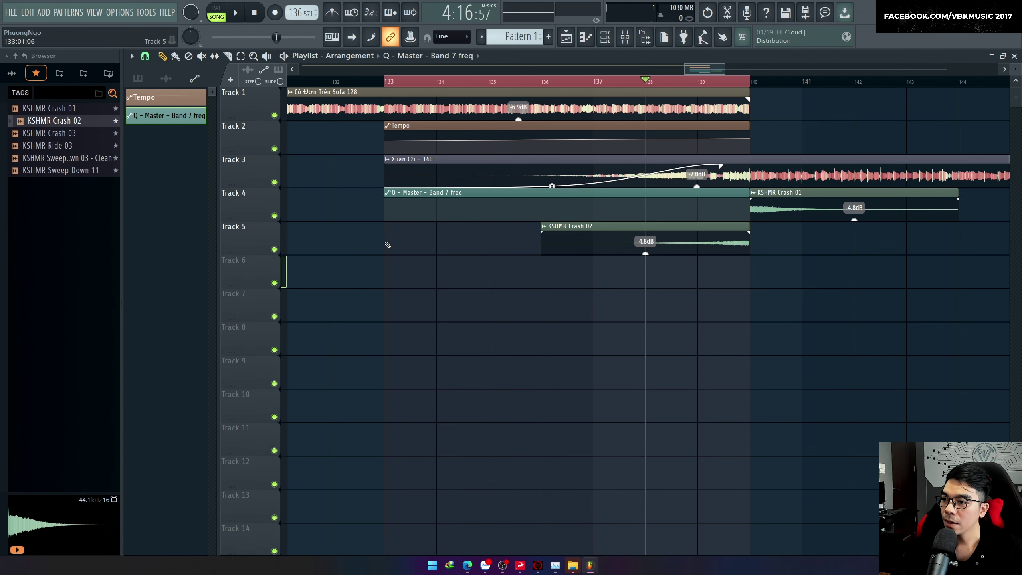
key(F9)
right_click(576, 194)
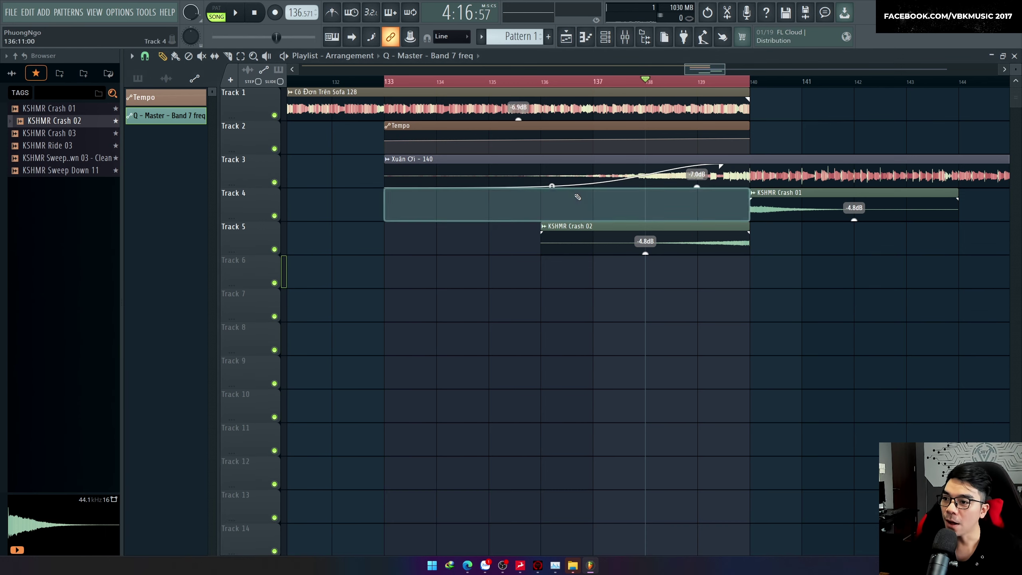
Create an automation clip for the Master EQ's Band 1 frequency, curving up to 74% at bar 140, and play the transition.
key(F9)
click(920, 348)
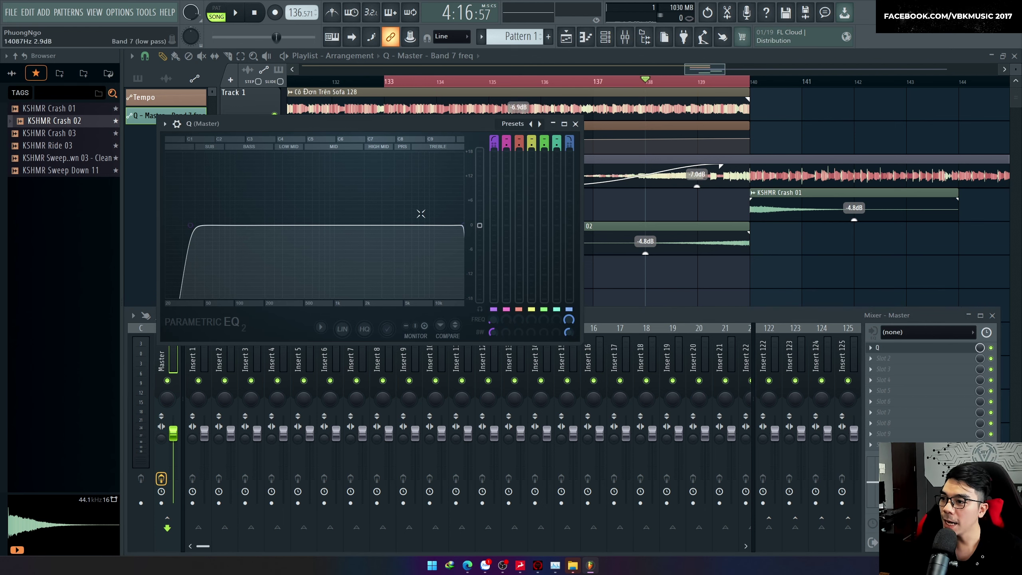
right_click(490, 319)
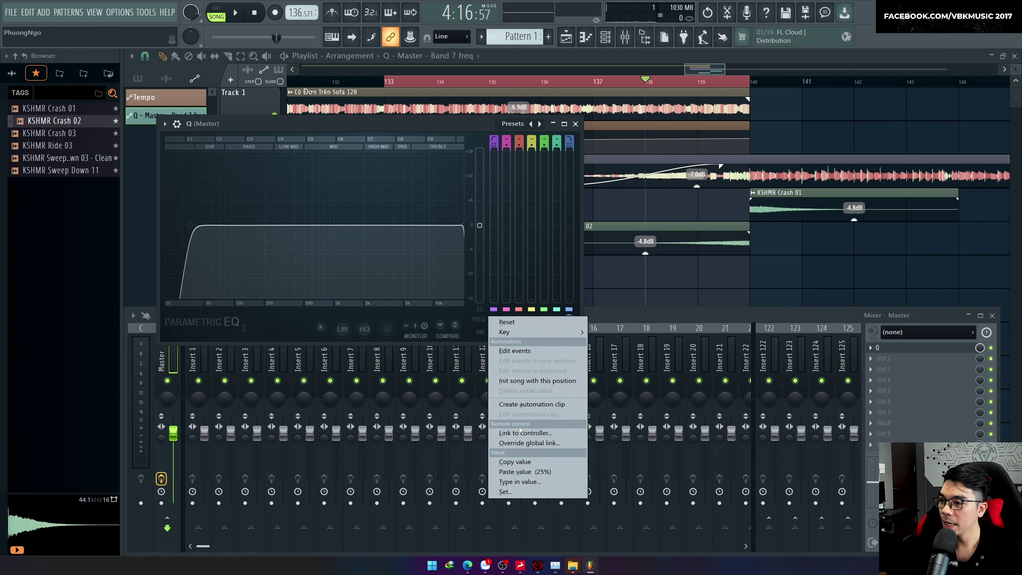
click(530, 404)
drag(751, 221, 752, 208)
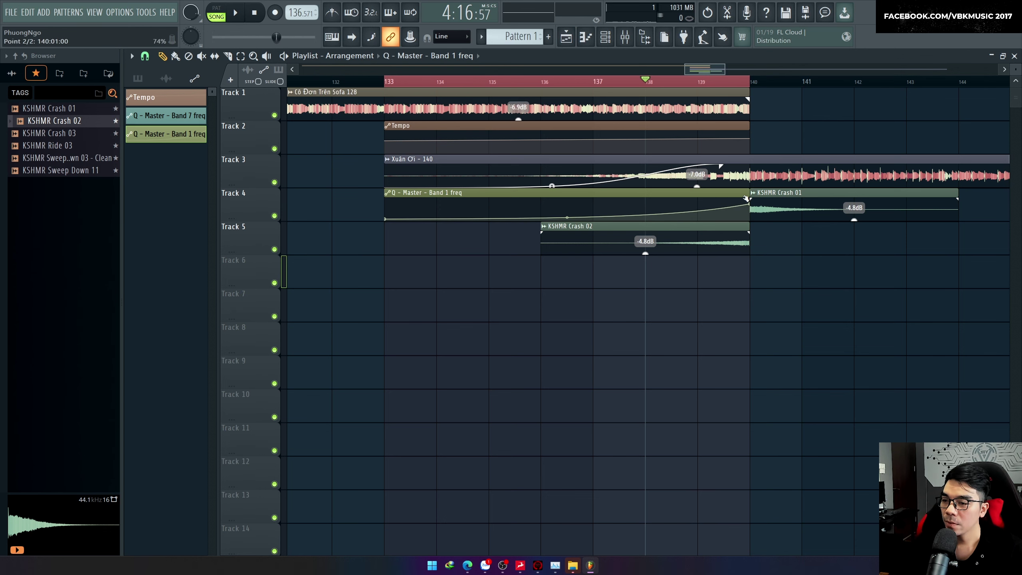
scroll(748, 200, up, 3)
right_click(749, 204)
click(613, 190)
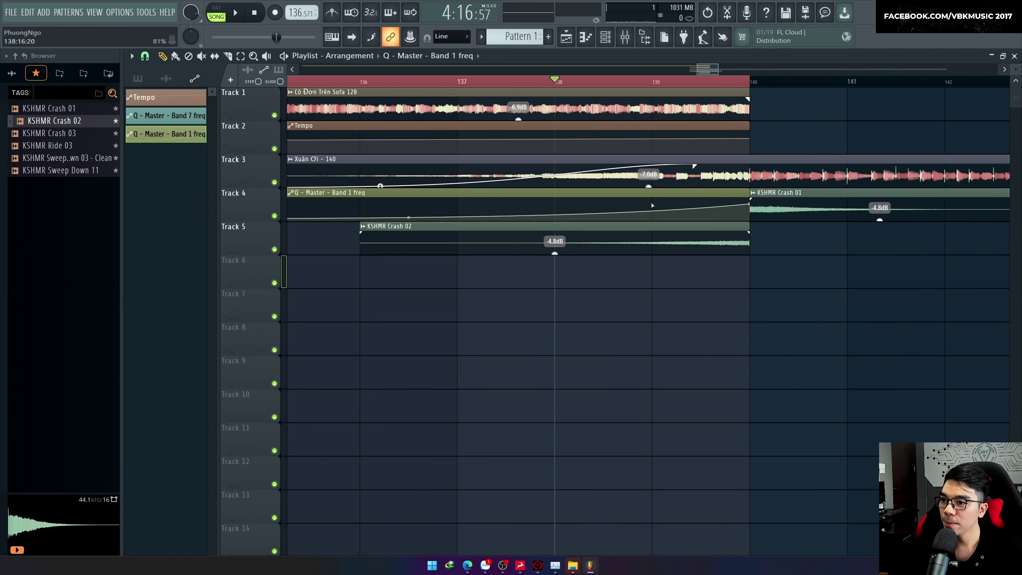
key(space)
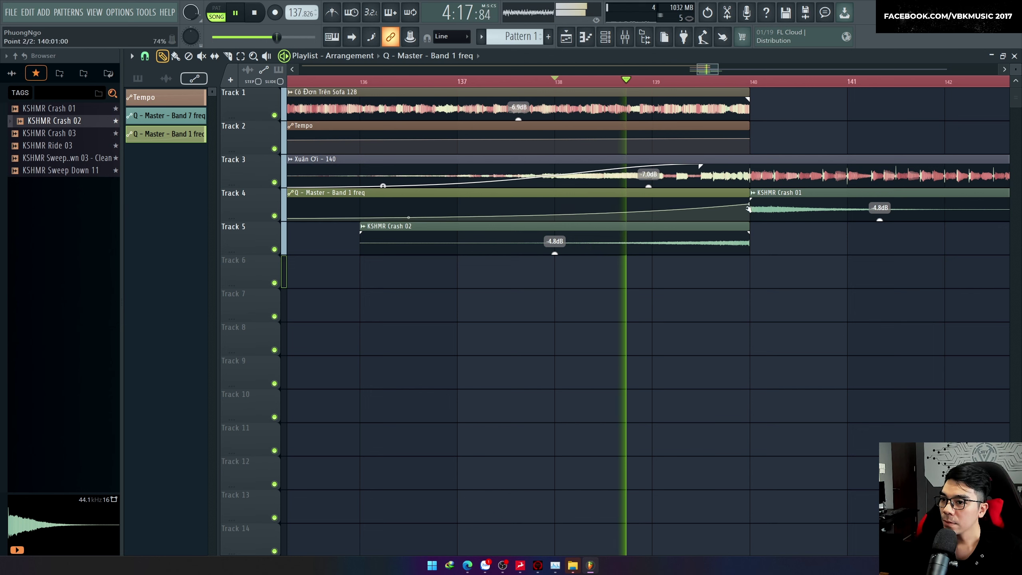
key(ctrl+a)
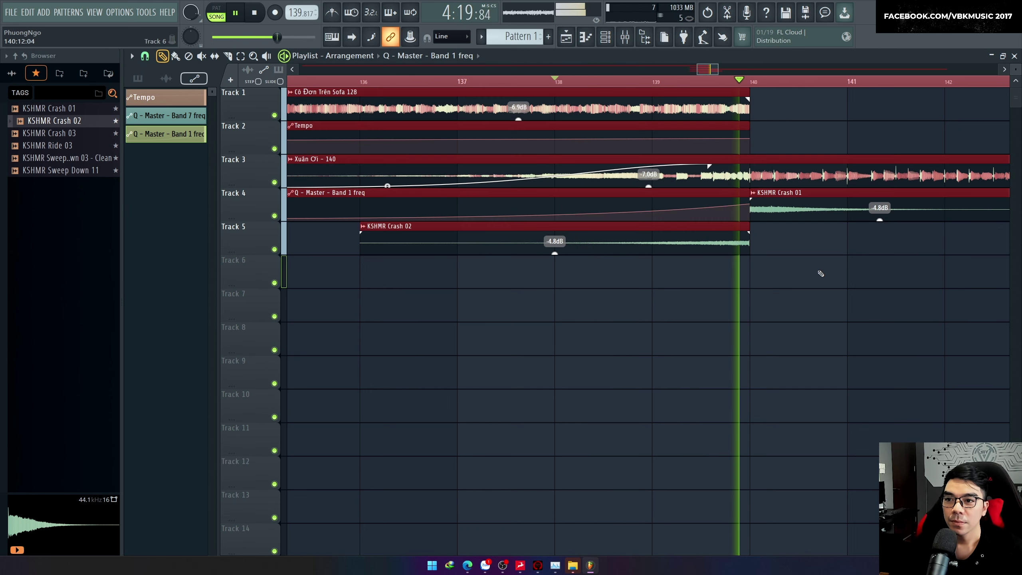
key(space)
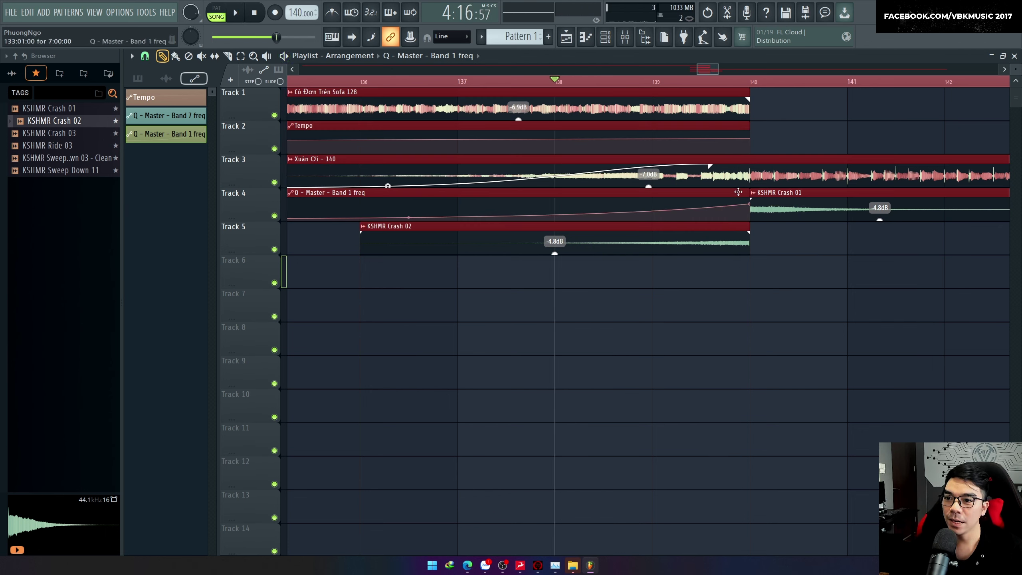
Move the Band 1 frequency automation clip from Track 4 to Track 6, keeping its position in time.
key(shift+Down)
key(shift+Down)
key(ctrl+z)
drag(710, 195, 848, 262)
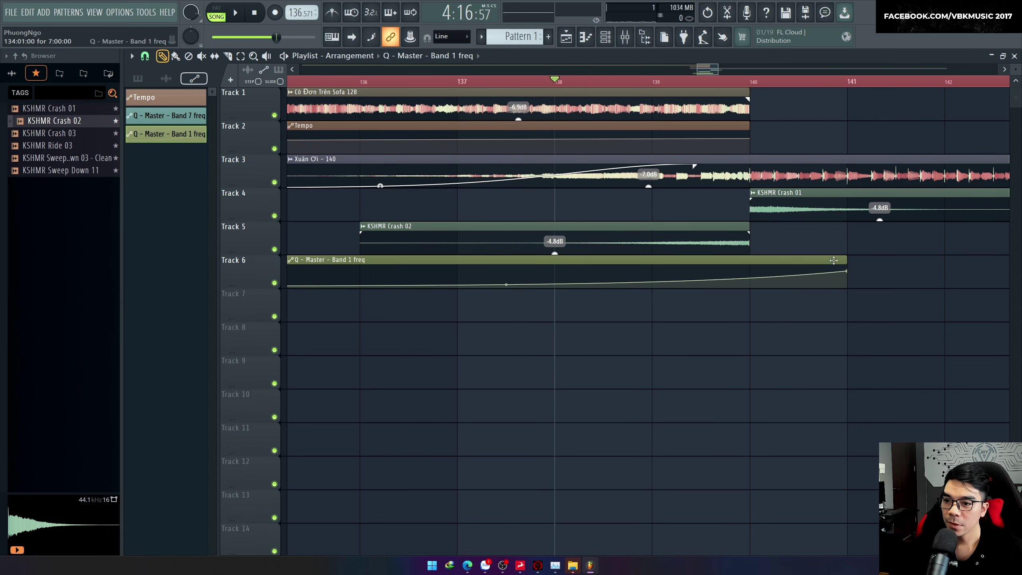
key(ctrl+z)
Extend the Band 1 automation clip to bar 141 and make its curve drop straight to 0% at bar 140.
drag(748, 261, 847, 262)
right_click(846, 286)
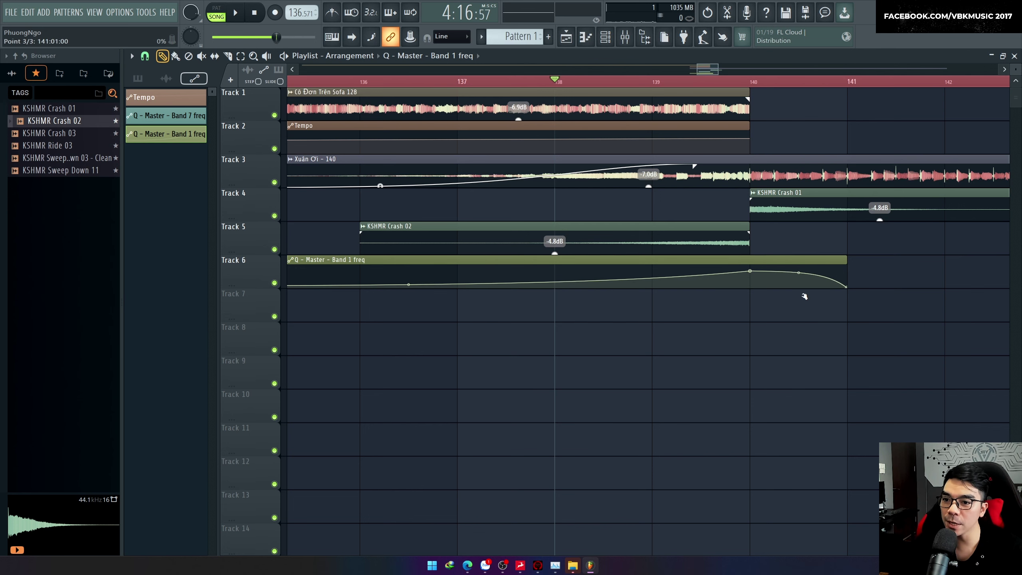
key(ctrl+z)
key(space)
scroll(702, 340, down, 2)
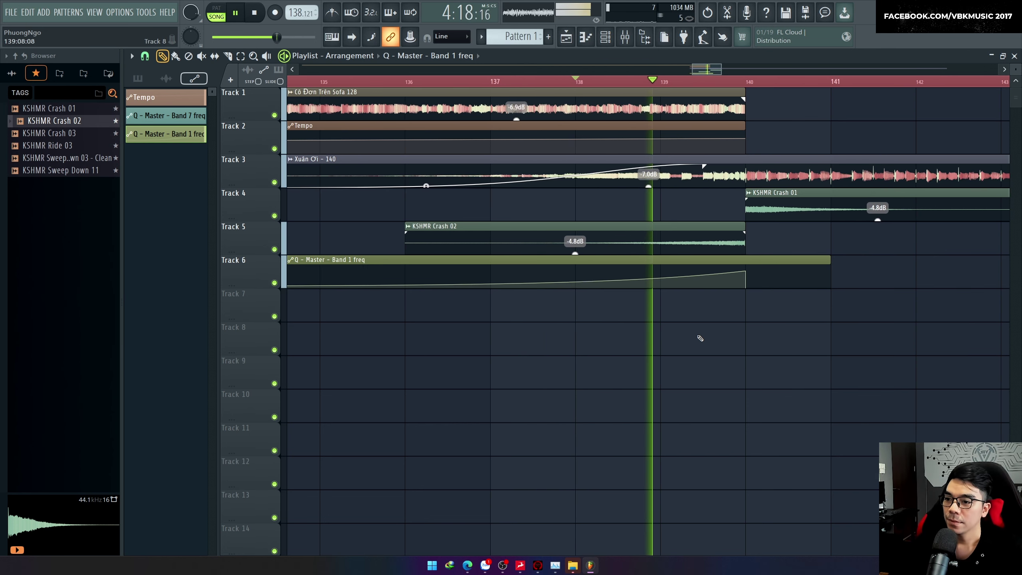
Lower the peak of the Band 1 automation curve at bar 140 and replay the transition.
drag(737, 271, 737, 278)
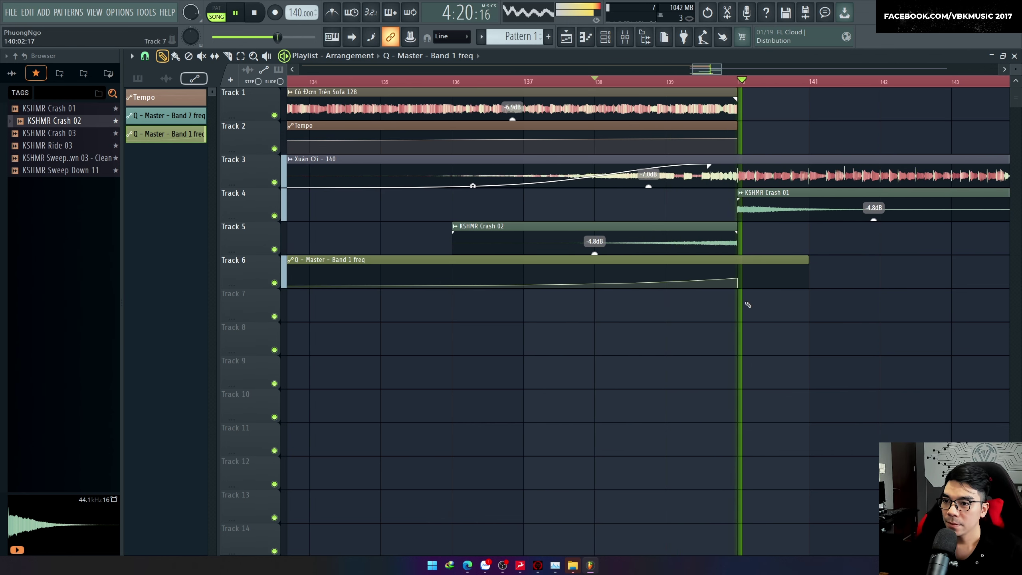
key(space)
key(space)
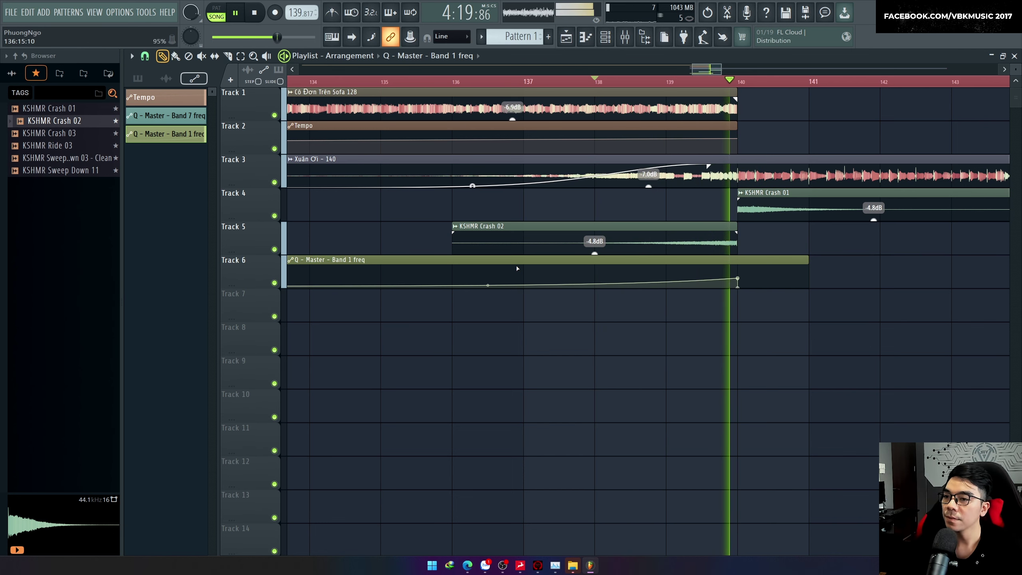
Slice the Xuân Ơi - 140 clip at bar 140 and delete the part before the cut.
key(c)
drag(732, 164, 732, 185)
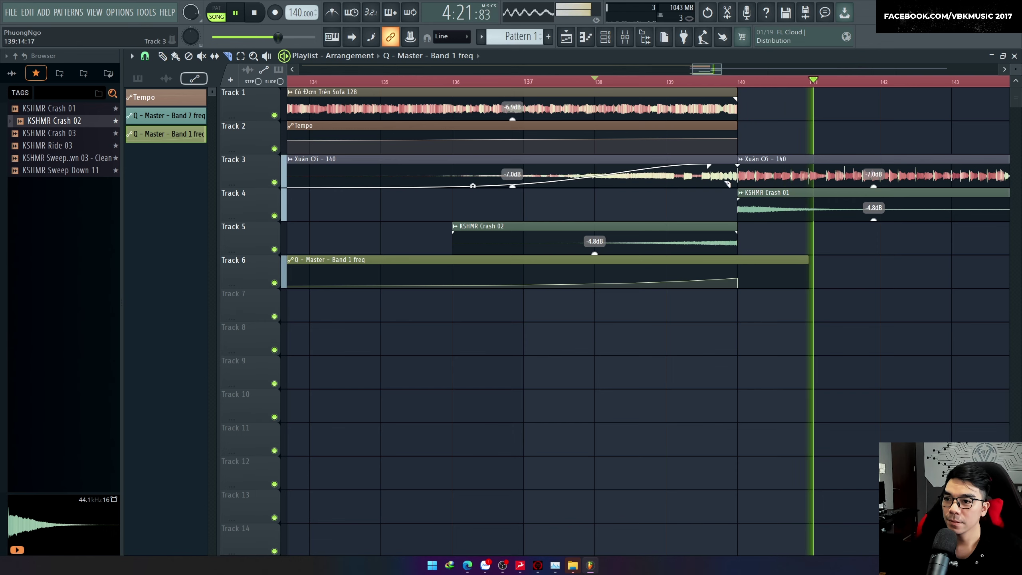
key(p)
key(space)
key(space)
right_click(709, 182)
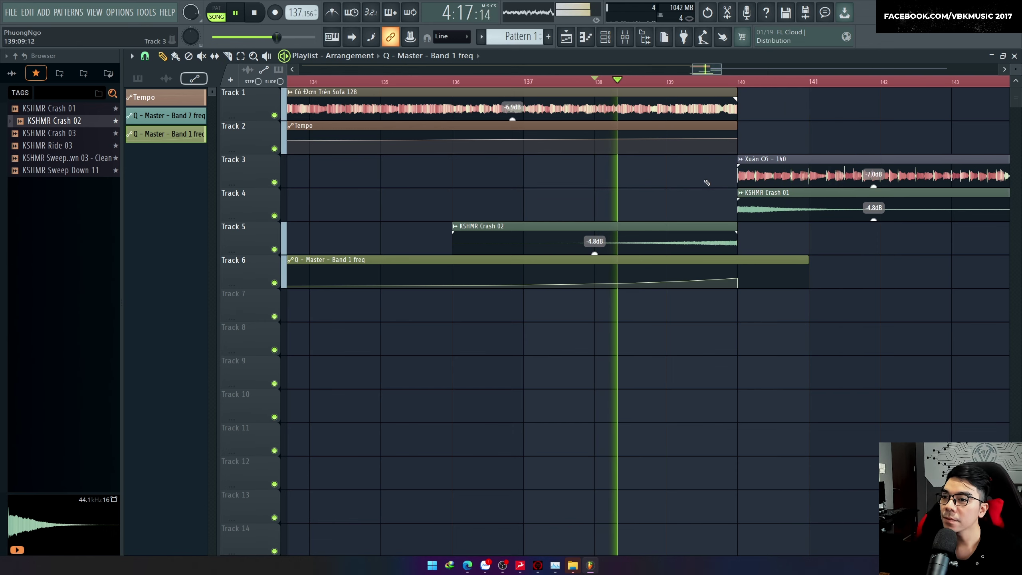
Raise the channel volume of KSHMR Crash 02, and open and close the channel settings of KSHMR Crash 01.
scroll(709, 197, down, 2)
scroll(711, 199, down, 1)
double_click(676, 238)
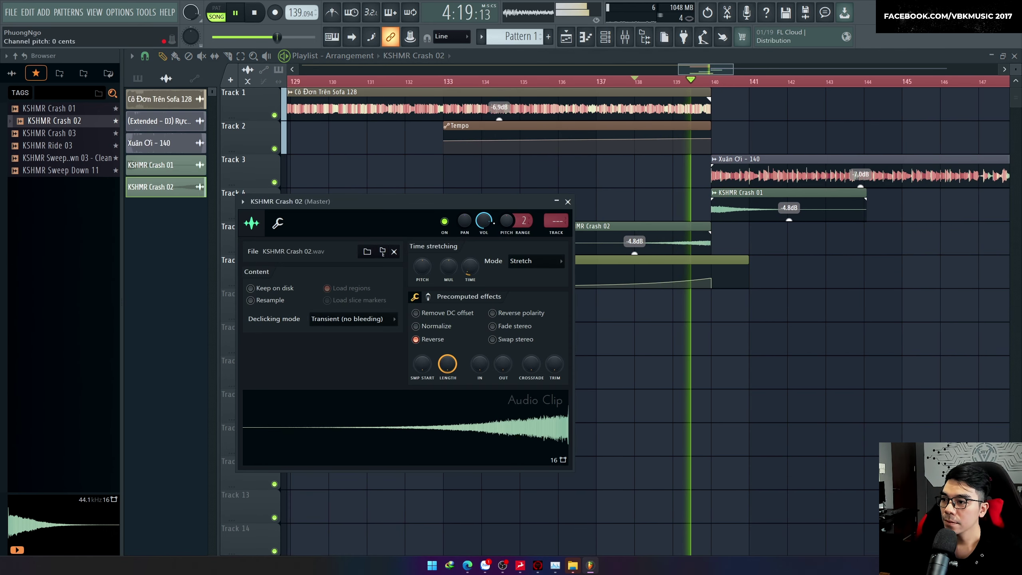
drag(483, 221, 484, 210)
key(Escape)
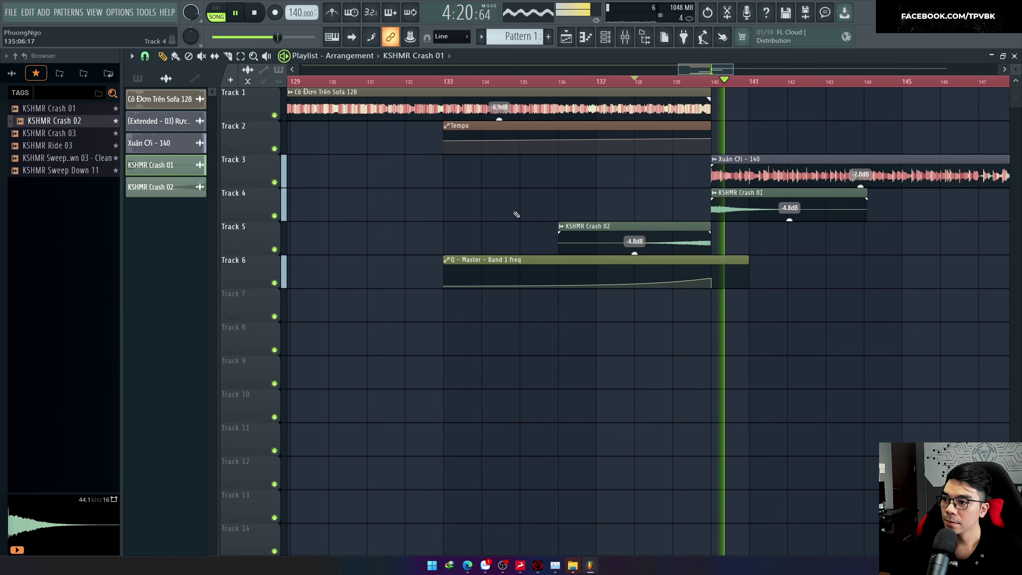
double_click(753, 195)
key(Escape)
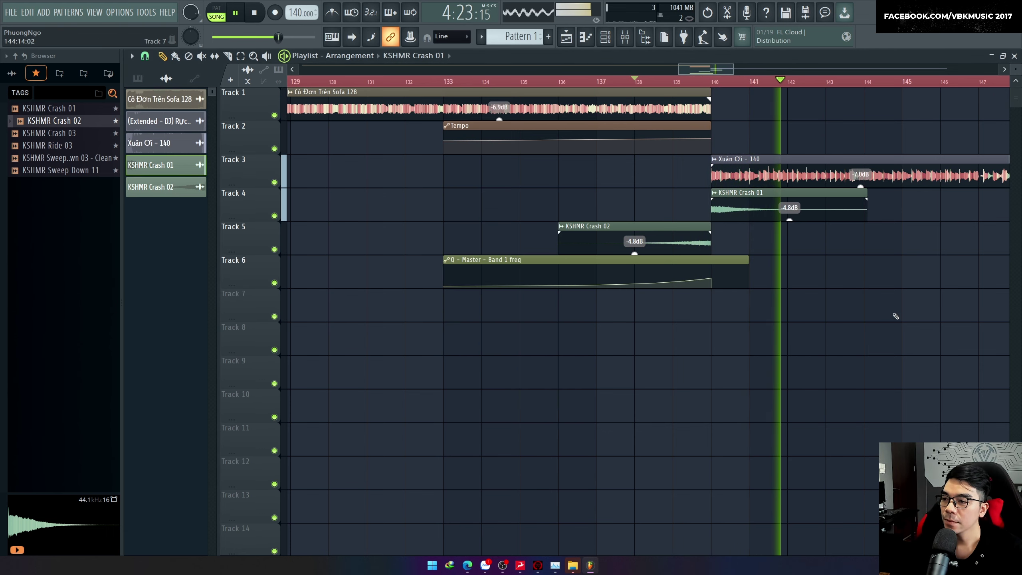
Play the arrangement from bar 131 to listen to the whole transition.
scroll(705, 112, down, 2)
key(space)
click(710, 83)
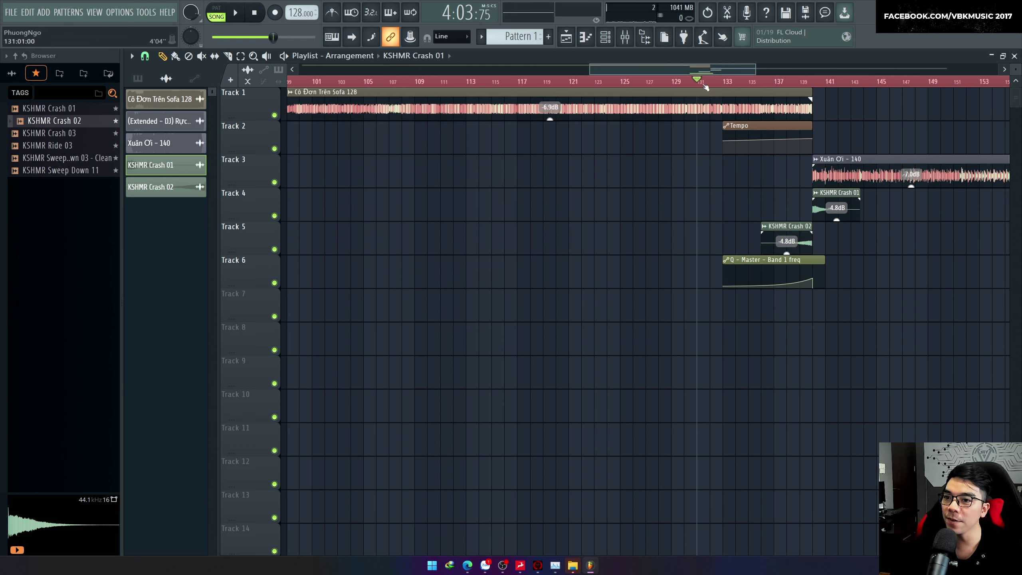
key(space)
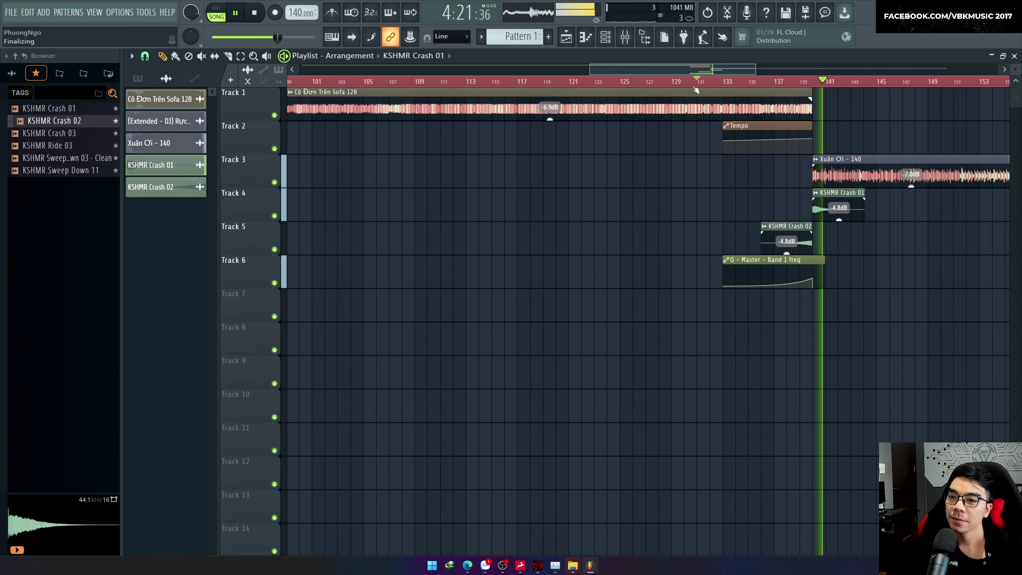
Extend the start of the Xuân Ơi - 140 clip slightly ahead of bar 140 and replay from bar 139.
scroll(815, 202, up, 3)
scroll(812, 200, up, 5)
mouse_move(809, 159)
mouse_down()
mouse_move(787, 160)
mouse_move(806, 159)
mouse_up()
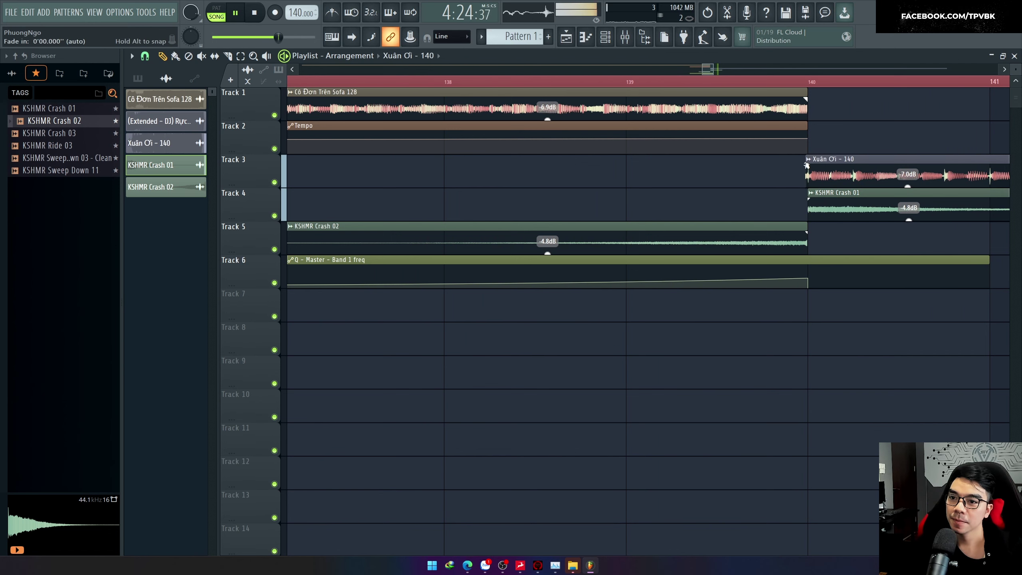
click(634, 85)
scroll(633, 84, down, 3)
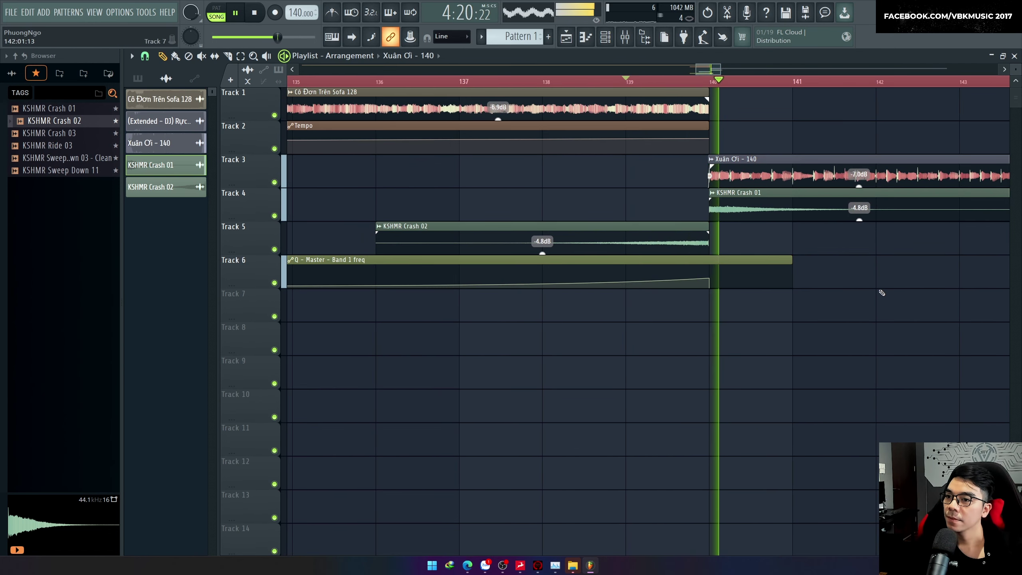
scroll(831, 285, down, 4)
key(space)
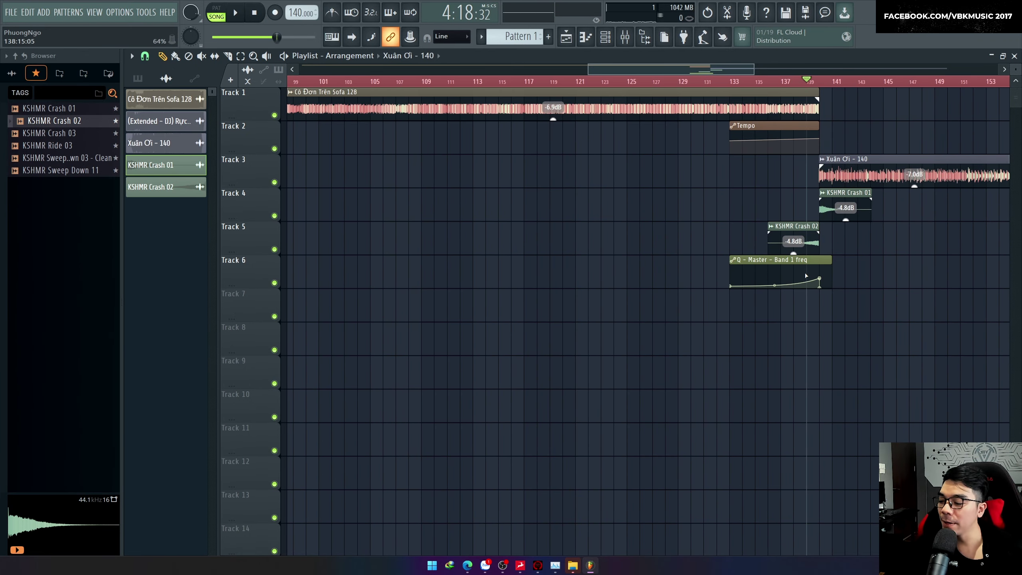
Select the transition clips around bar 140, clear the selection, and place the playhead near the end of Xuân Ơi - 140.
drag(744, 312, 831, 175)
scroll(856, 330, up, 3)
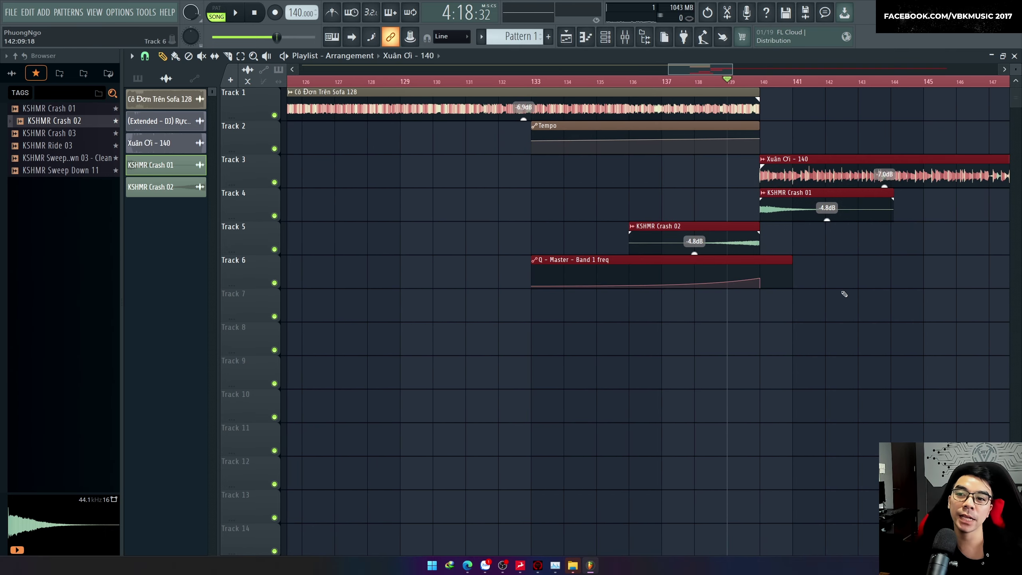
scroll(843, 300, down, 3)
scroll(830, 312, down, 7)
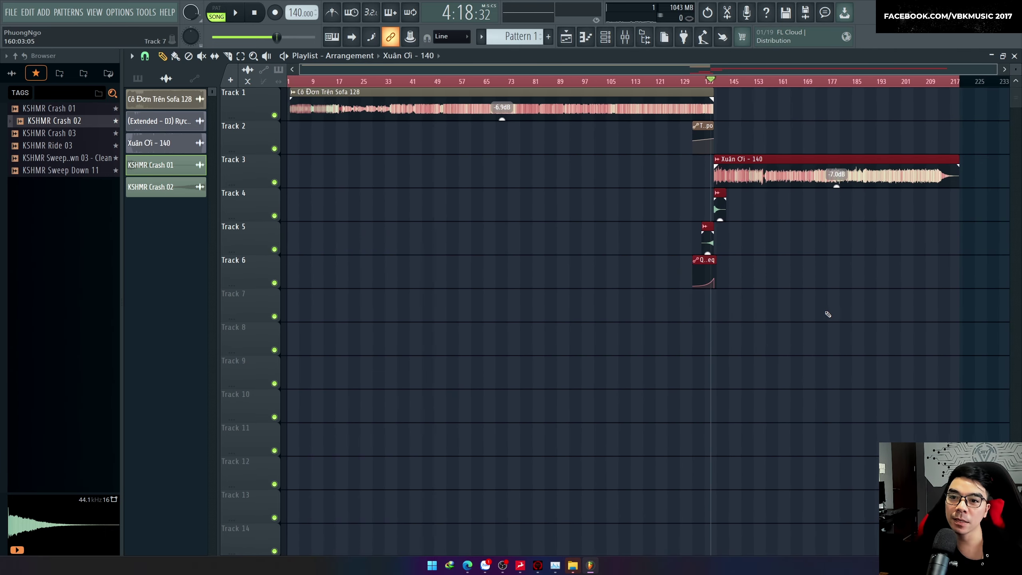
ctrl+click(949, 202)
click(924, 79)
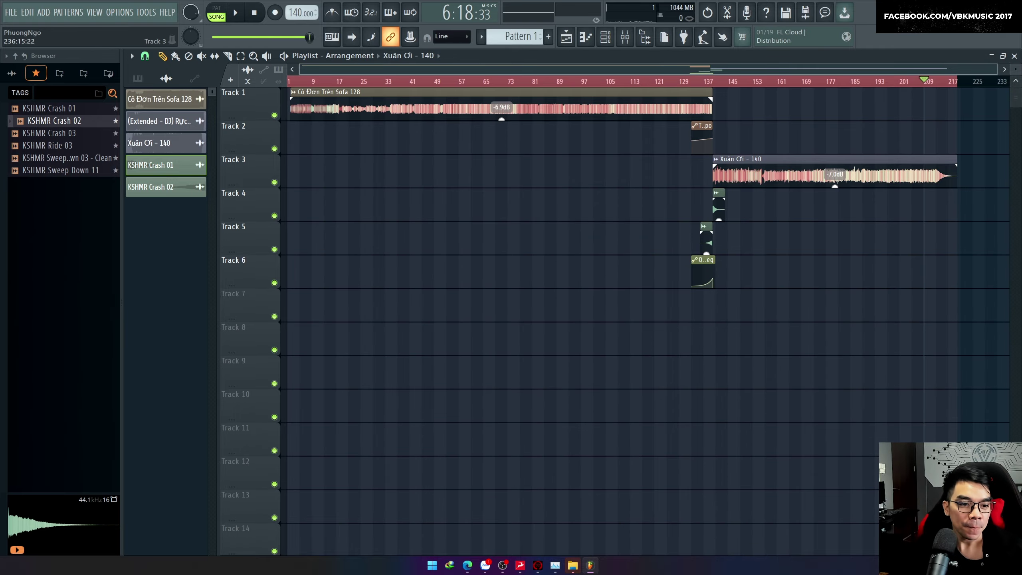